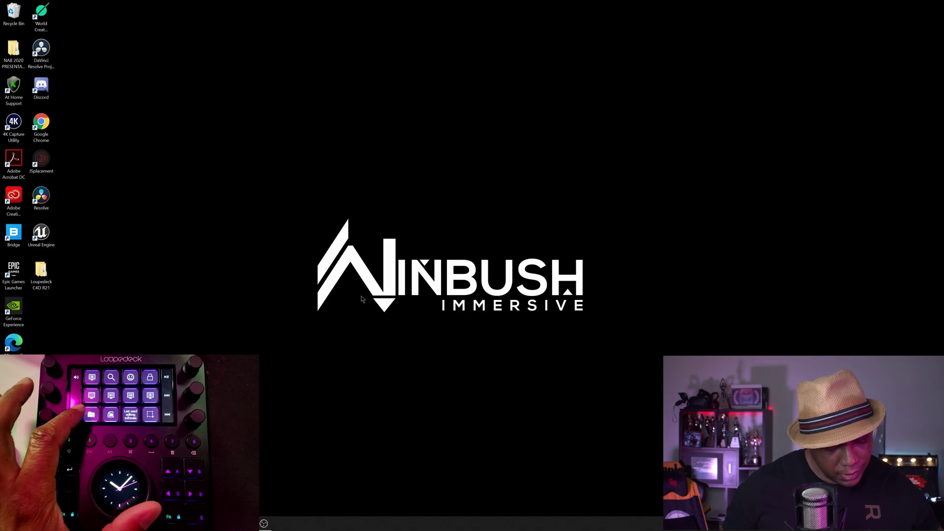
- Open File Explorer at Quick access, then close it again
{"action": "key", "text": "super+e"}
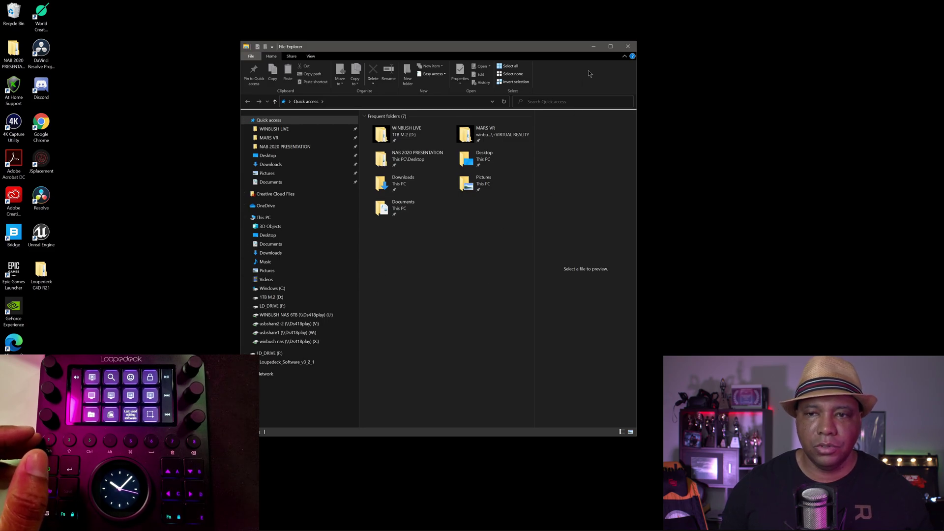
{"action": "left_click", "coordinate": [627, 47]}
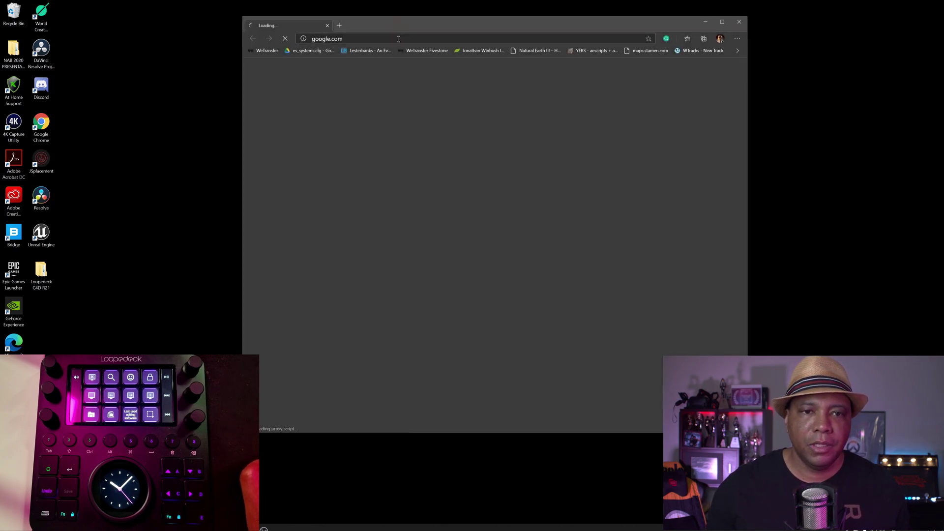
- Go to the WINBUSH YouTube channel page, maximize the browser, and start a screen snip
{"action": "left_click", "coordinate": [398, 39]}
{"action": "type", "text": "youtub"}
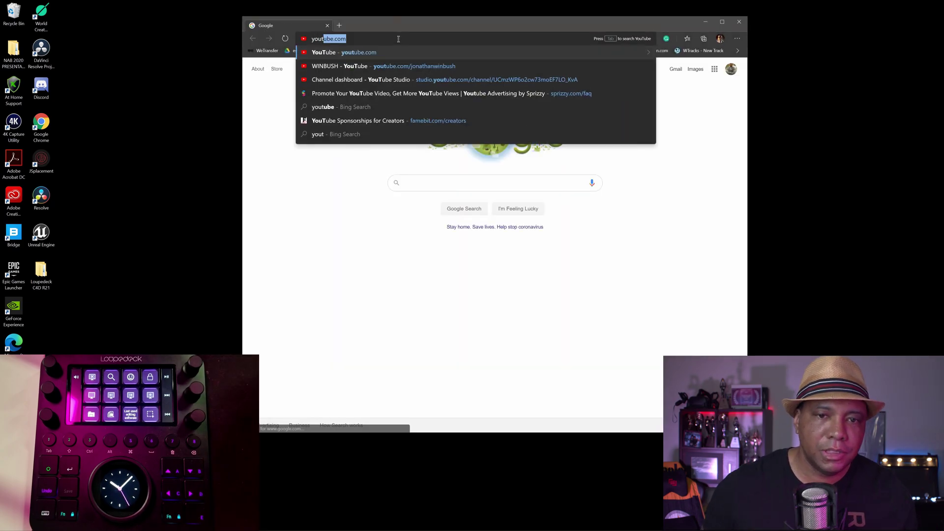
{"action": "left_click", "coordinate": [385, 67]}
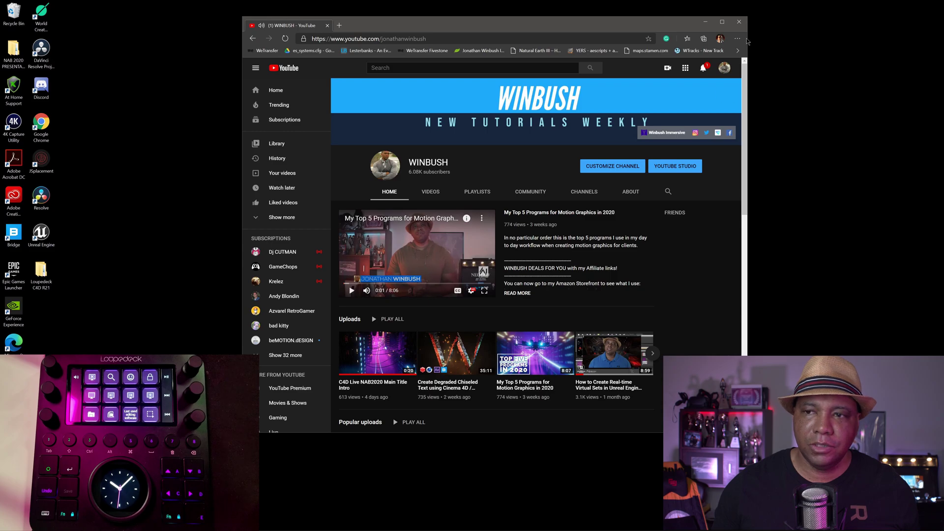
{"action": "left_click", "coordinate": [722, 23]}
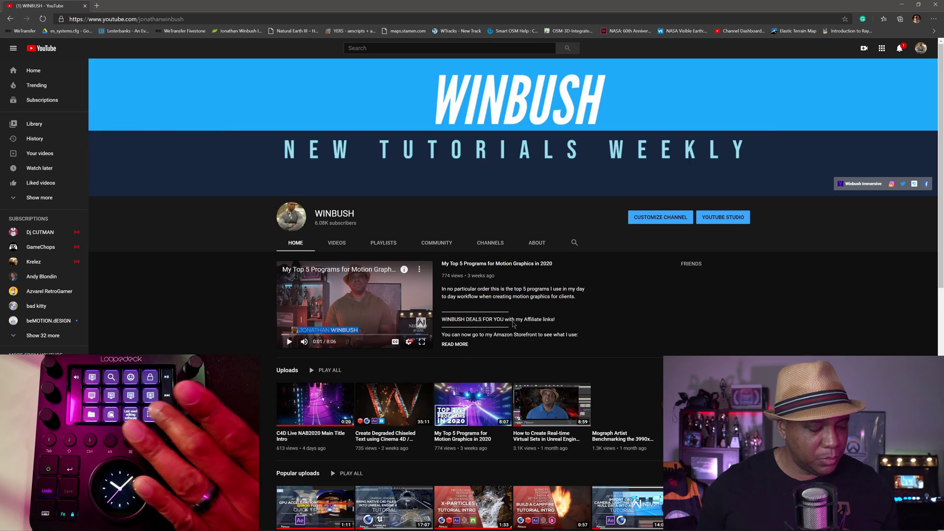
{"action": "key", "text": "shift+super+s"}
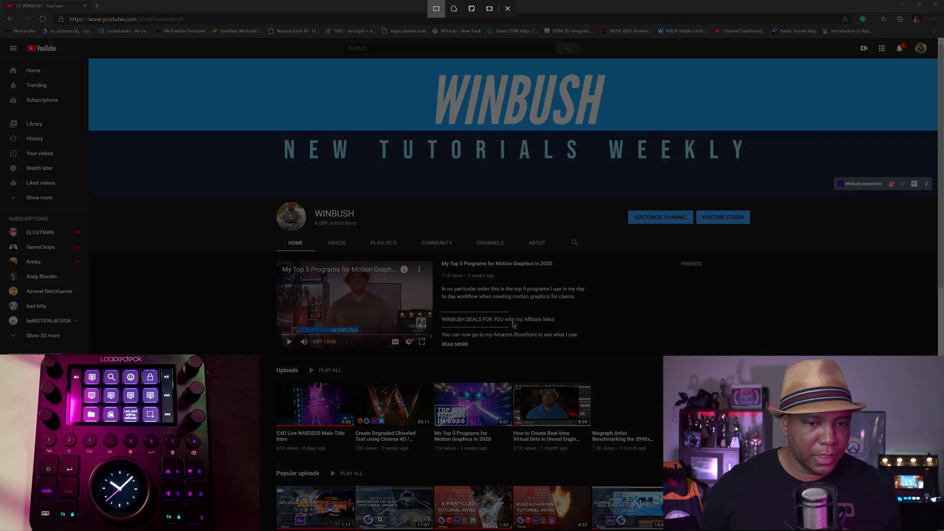
- Freeform-snip the channel header and uploads area, view the saved capture, then close it
{"action": "left_click", "coordinate": [454, 10]}
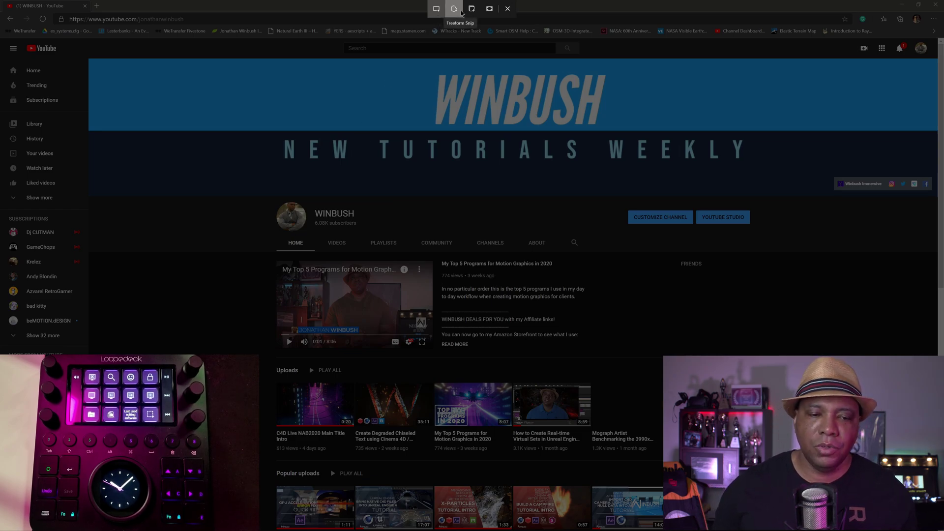
{"action": "left_click_drag", "start_coordinate": [259, 201], "coordinate": [769, 459]}
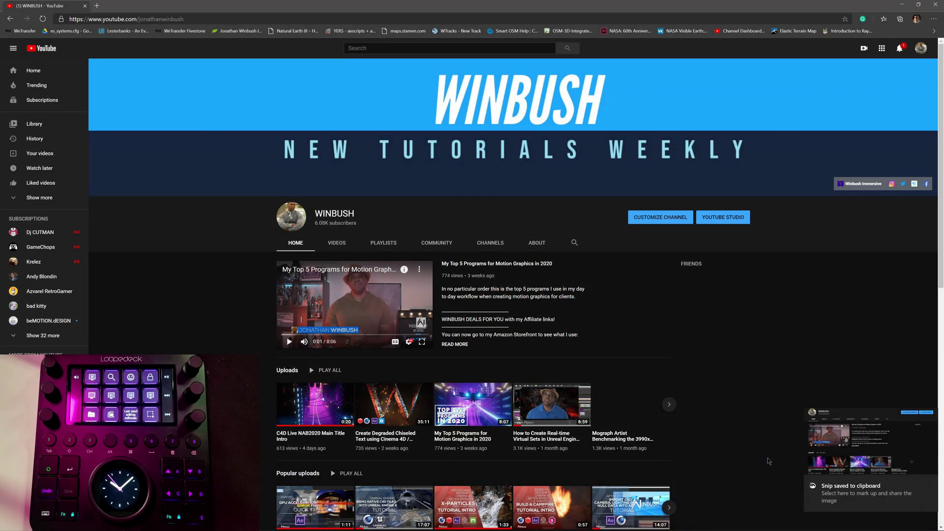
{"action": "left_click", "coordinate": [833, 452]}
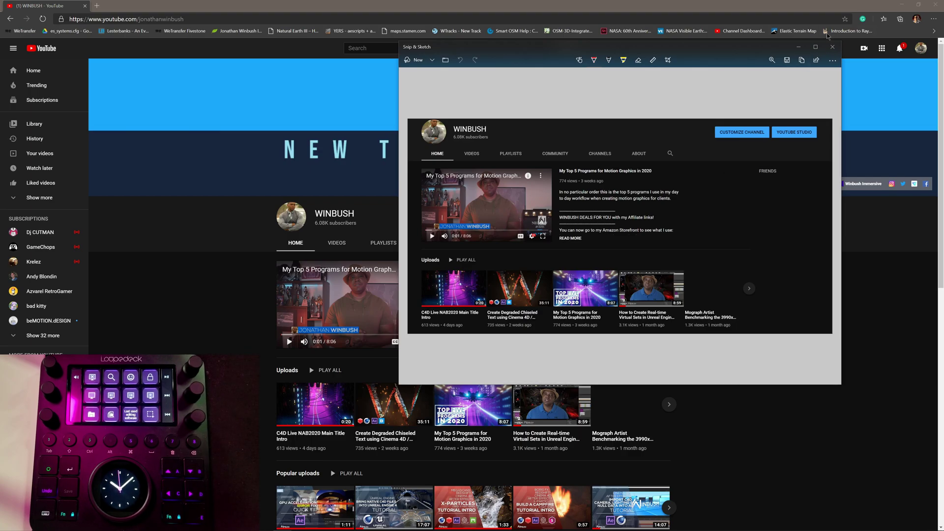
{"action": "left_click", "coordinate": [833, 47]}
- Open the C4D Live NAB2020 Main Title Intro video, pause it, and scroll to comments
{"action": "left_click", "coordinate": [305, 434]}
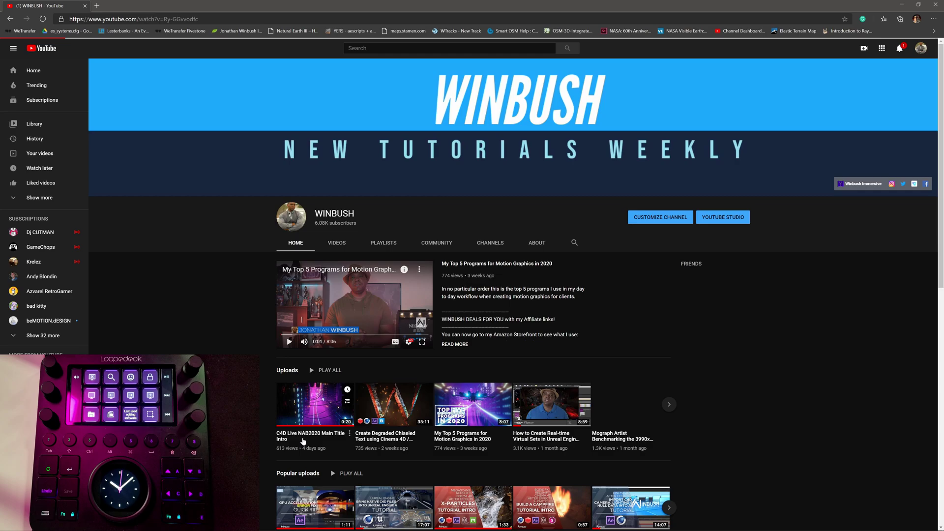
{"action": "left_click", "coordinate": [167, 327]}
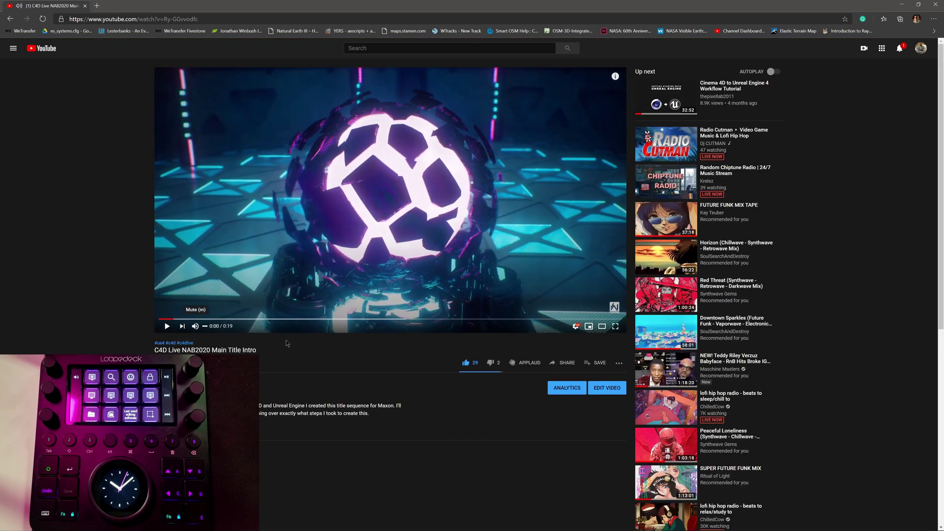
{"action": "scroll", "coordinate": [278, 366], "scroll_direction": "down", "scroll_amount": 5}
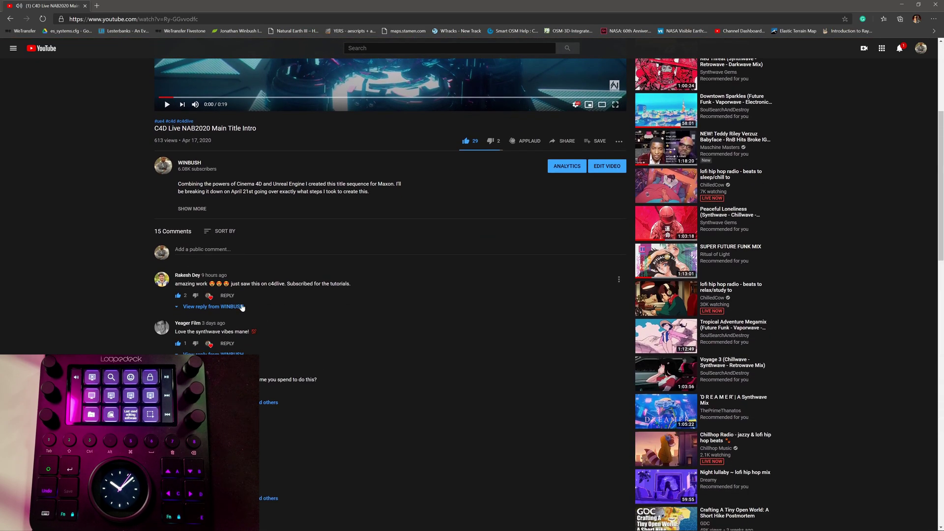
- Expand the first comment's reply and draft a reply containing a flexed-biceps emoji
{"action": "left_click", "coordinate": [220, 307]}
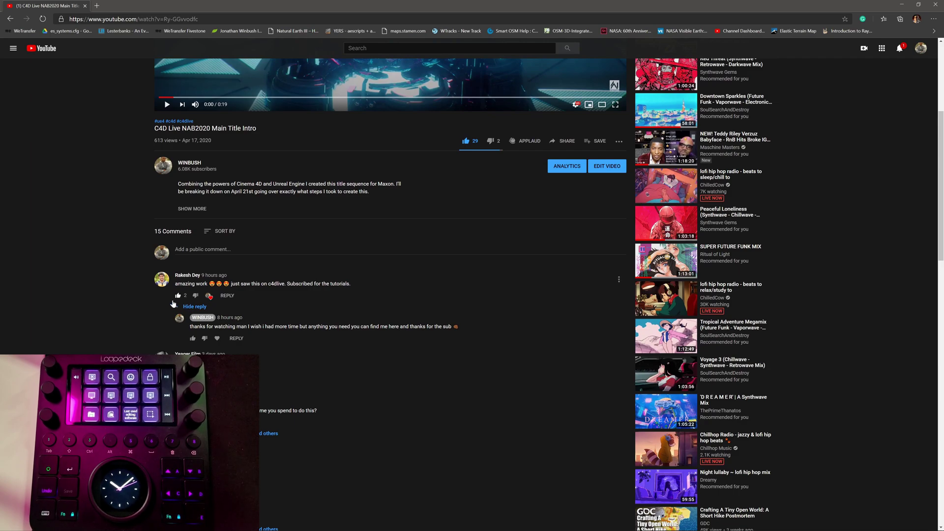
{"action": "left_click", "coordinate": [229, 297]}
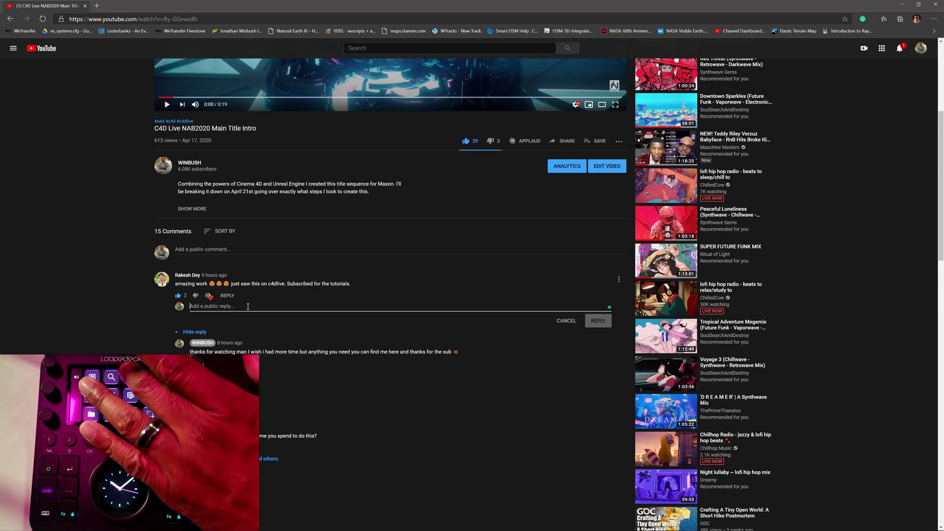
{"action": "key", "text": "super+period"}
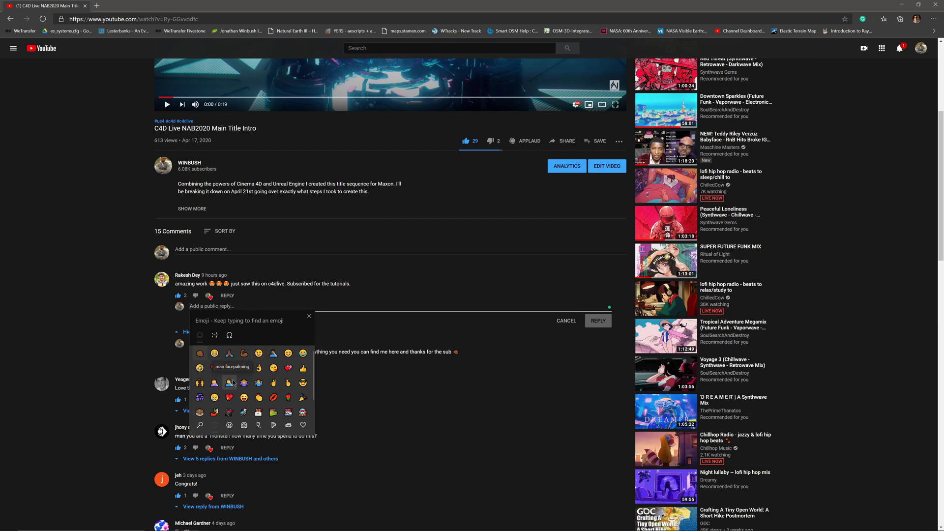
{"action": "left_click", "coordinate": [246, 356]}
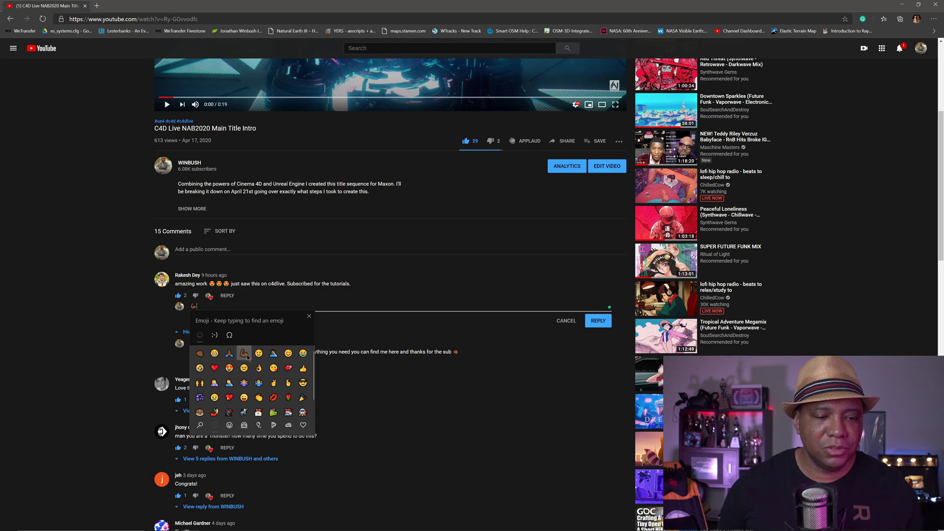
{"action": "left_click", "coordinate": [420, 337]}
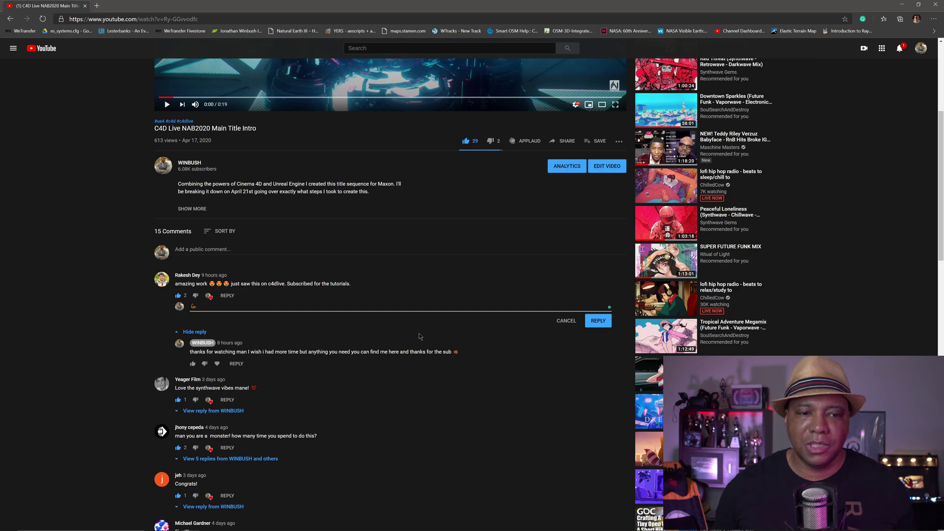
- Close the web browser window
{"action": "left_click", "coordinate": [941, 4]}
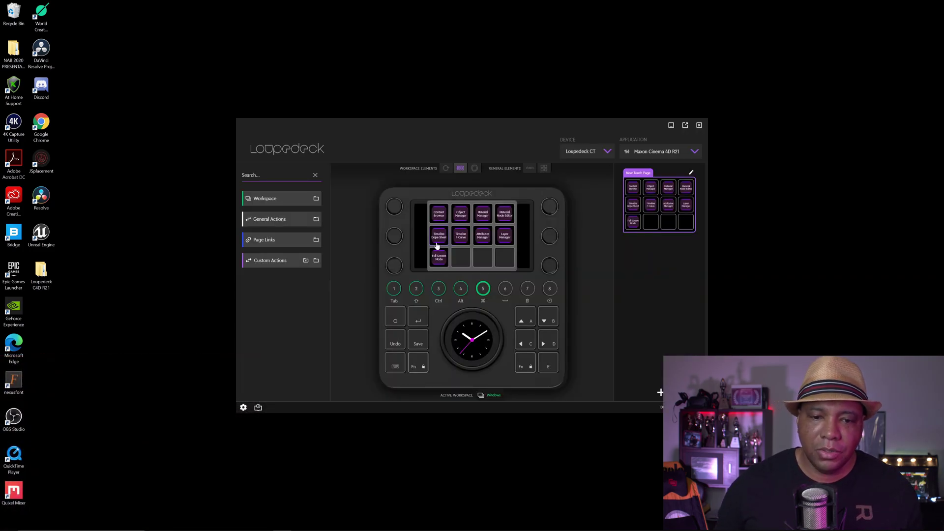
- Show Loupedeck's Main Controls and Timeline pages, then switch to the File Menu workspace
{"action": "left_click", "coordinate": [398, 288]}
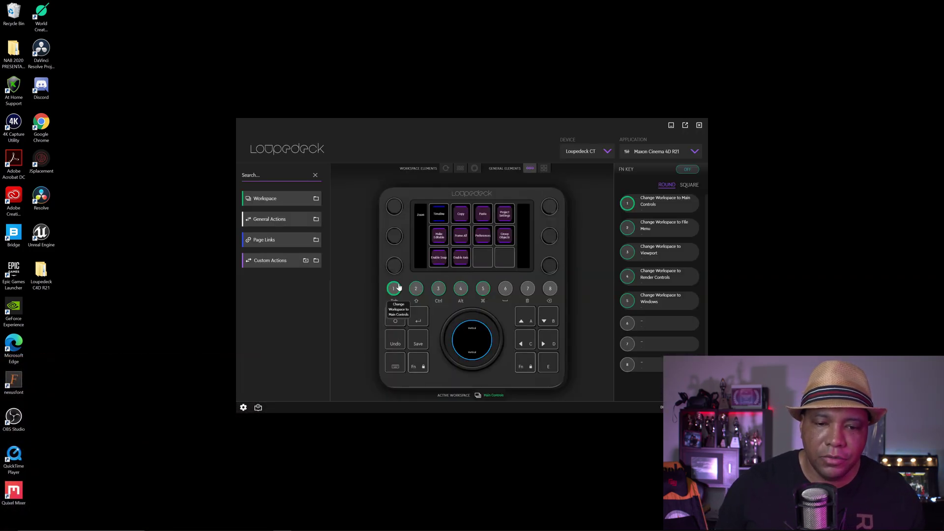
{"action": "left_click_drag", "start_coordinate": [476, 148], "coordinate": [418, 113]}
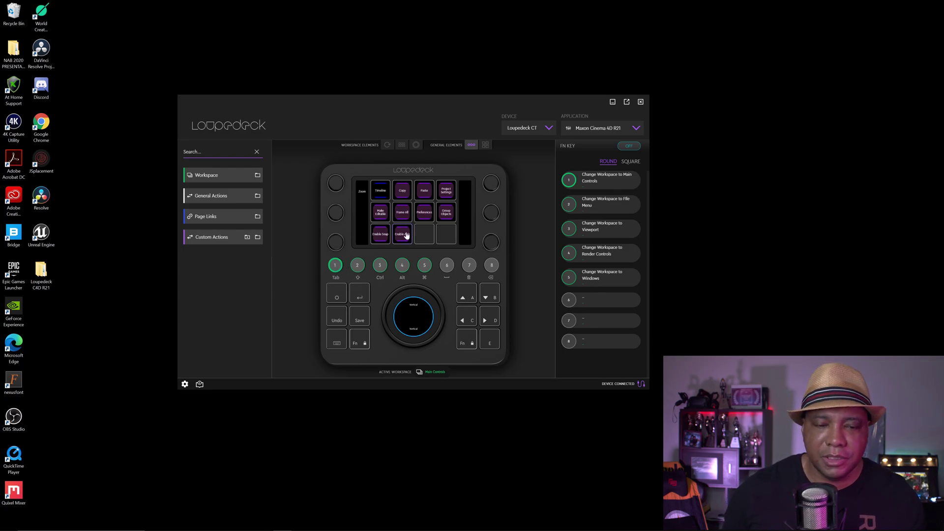
{"action": "left_click", "coordinate": [381, 191]}
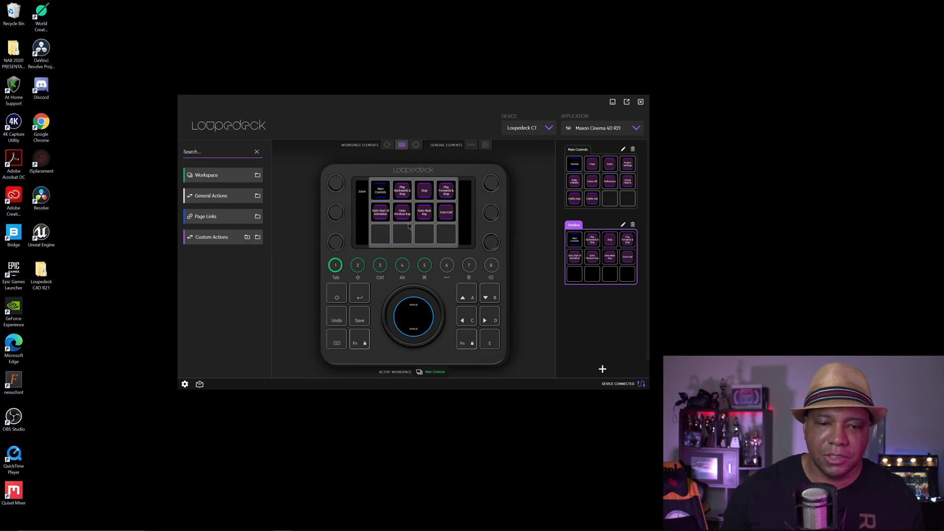
{"action": "left_click", "coordinate": [381, 192]}
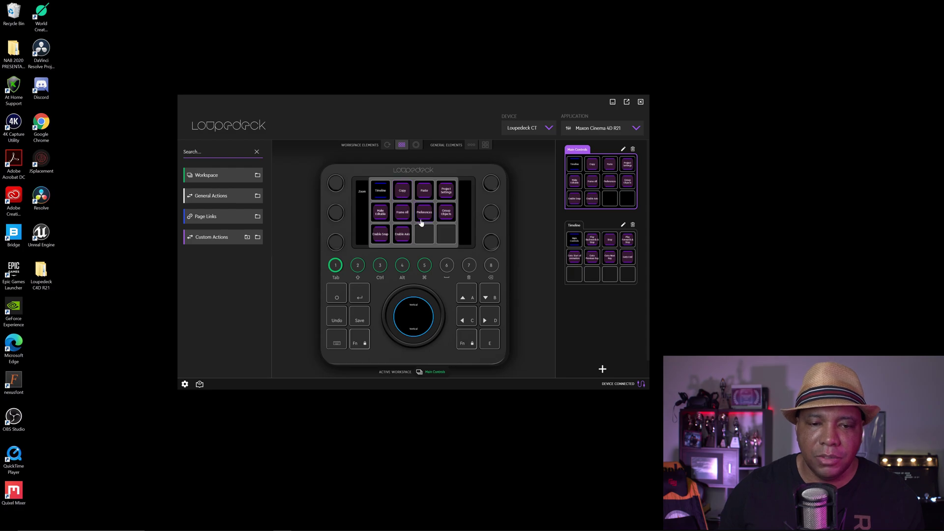
{"action": "left_click", "coordinate": [357, 265]}
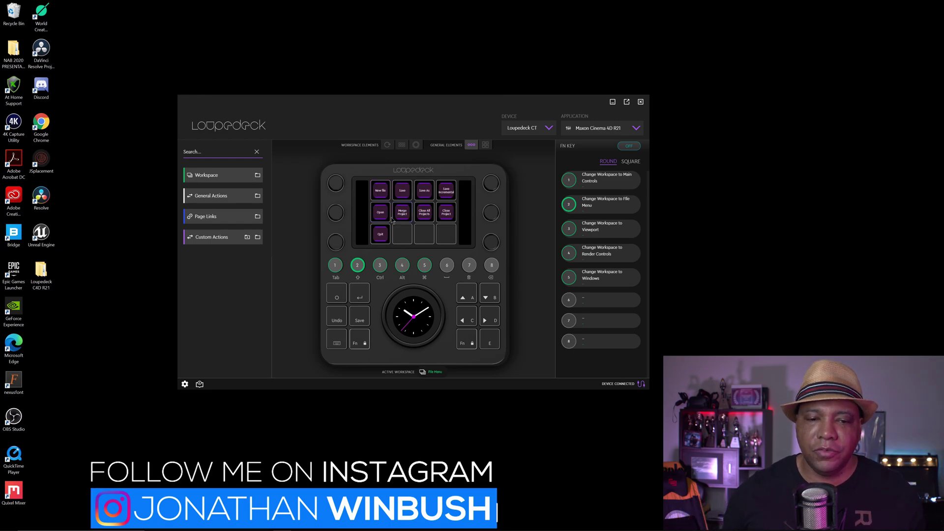
- Cycle Loupedeck through Viewport, Render Controls and Windows workspaces, then back to Main Controls
{"action": "left_click", "coordinate": [381, 265]}
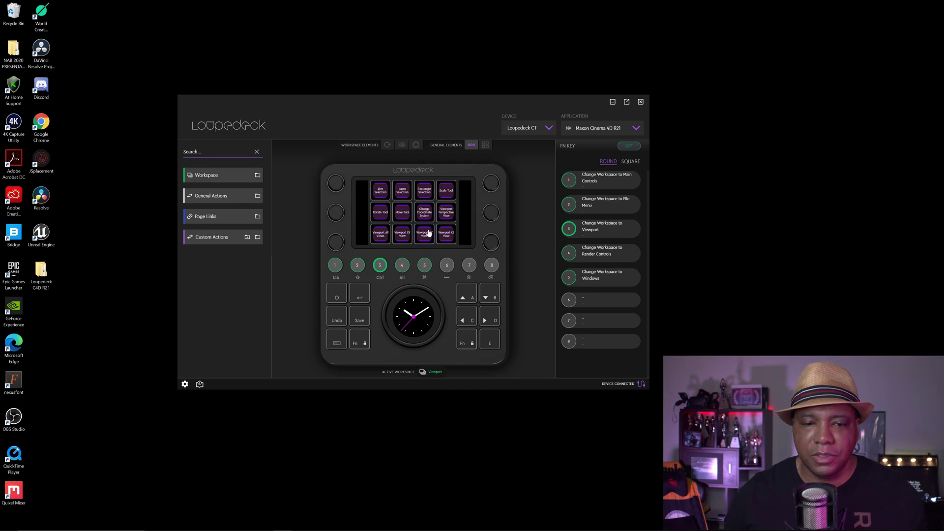
{"action": "left_click", "coordinate": [403, 266]}
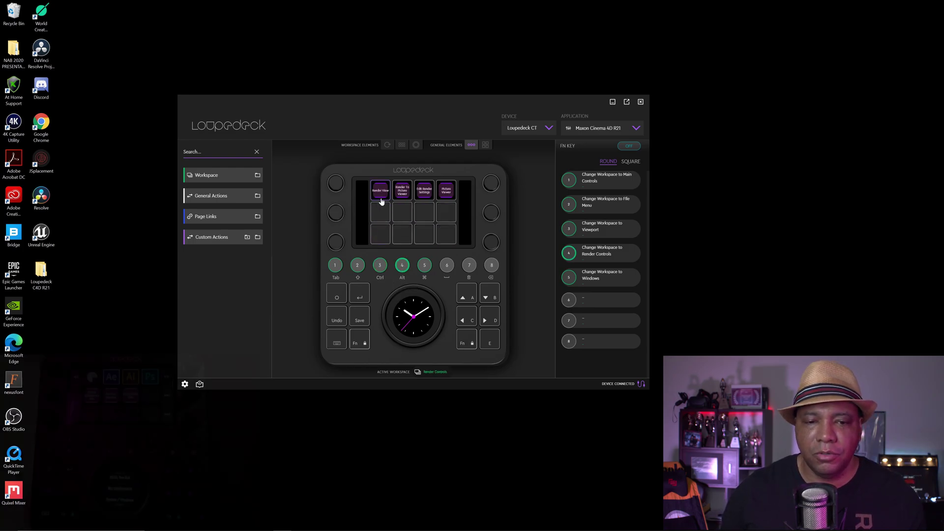
{"action": "left_click", "coordinate": [425, 266]}
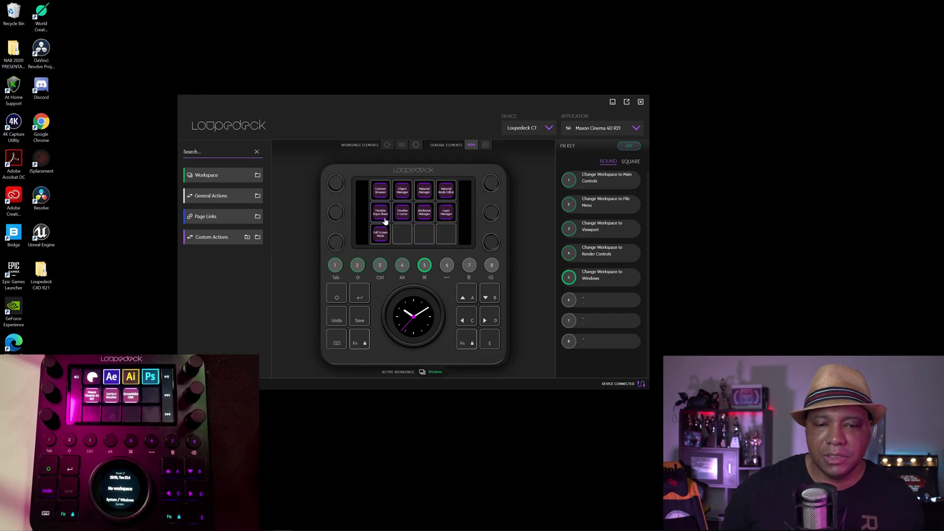
{"action": "left_click", "coordinate": [336, 266]}
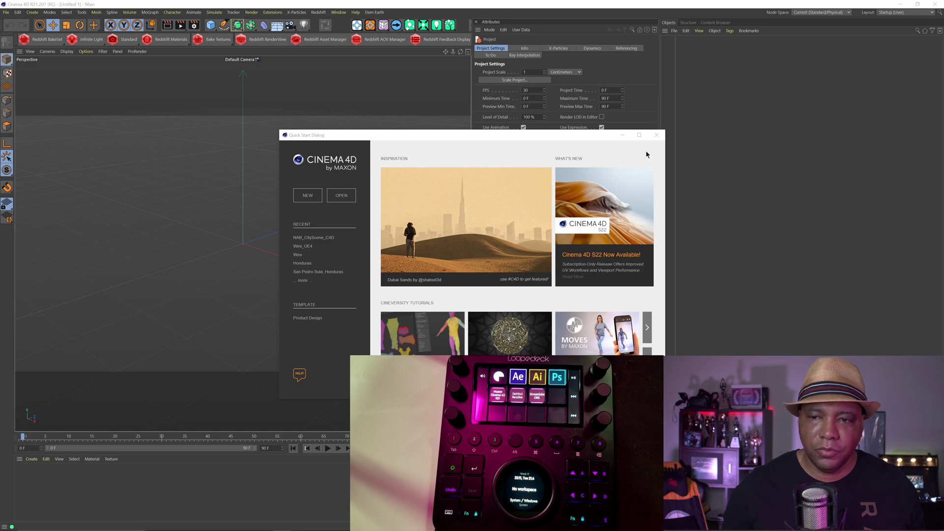
- Close the Quick Start dialog to reveal the empty Untitled 1 scene
{"action": "left_click", "coordinate": [657, 135]}
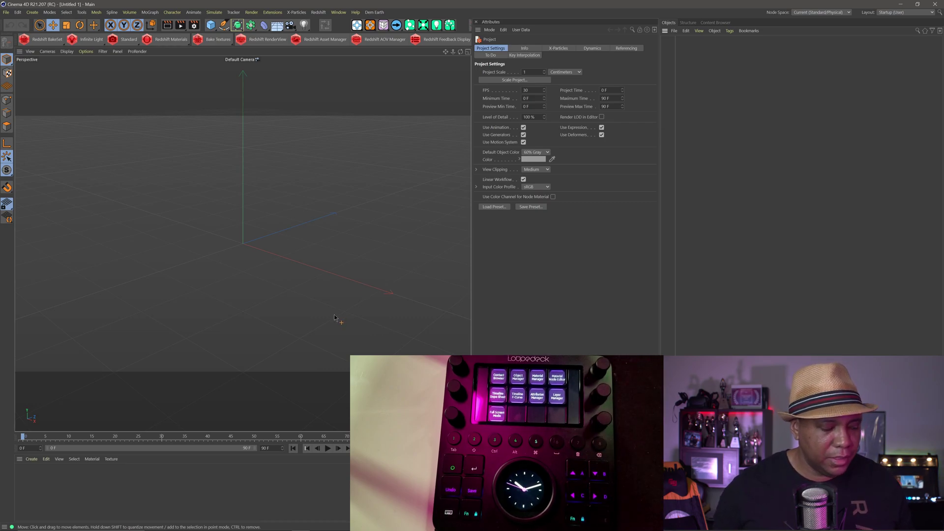
- Orbit the perspective viewport around the scene origin
{"action": "left_click", "coordinate": [341, 257]}
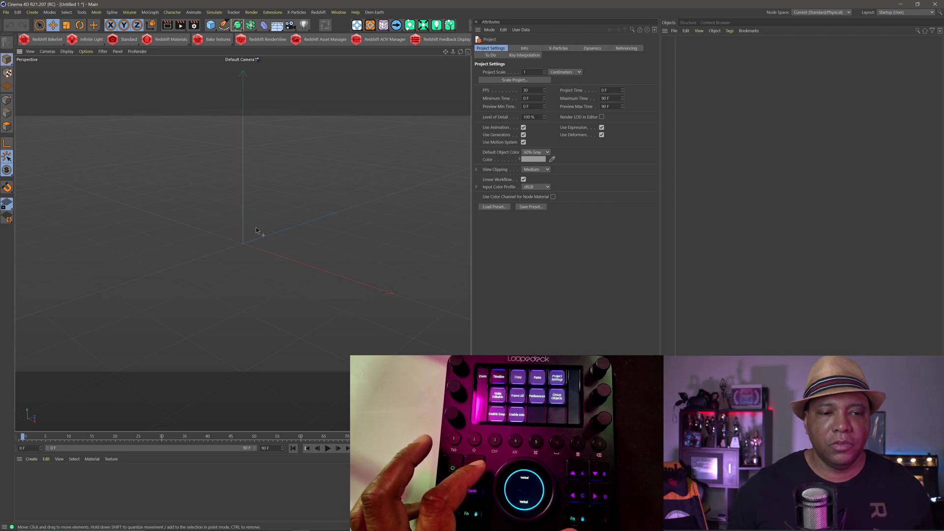
{"action": "mouse_move", "coordinate": [257, 235]}
{"action": "left_mouse_down", "text": "alt"}
{"action": "mouse_move", "coordinate": [225, 251]}
{"action": "mouse_move", "coordinate": [252, 240]}
{"action": "left_mouse_up", "text": "alt"}
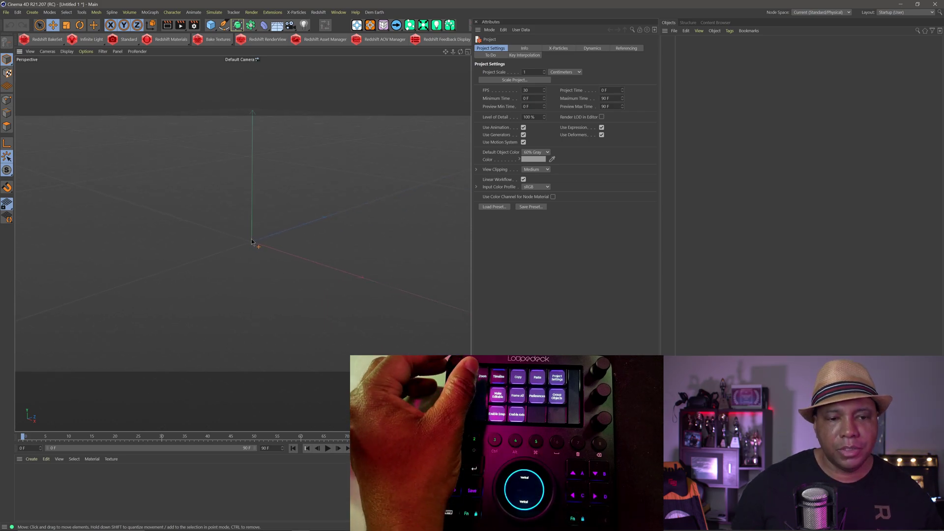
{"action": "left_click_drag", "start_coordinate": [252, 240], "coordinate": [288, 236], "text": "alt"}
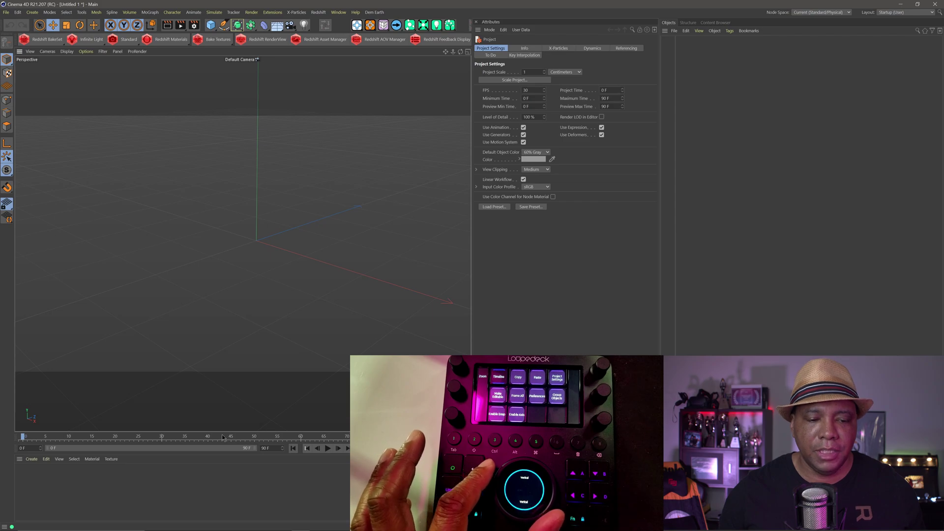
- Scrub the timeline back and forth between frames 15 and 26, ending near frame 14
{"action": "key", "text": "g"}
{"action": "key", "text": "g"}
{"action": "key", "text": "g"}
{"action": "key", "text": "g"}
{"action": "key", "text": "g"}
{"action": "key", "text": "g"}
{"action": "key", "text": "g"}
{"action": "key", "text": "g"}
{"action": "key", "text": "g"}
{"action": "key", "text": "g"}
{"action": "key", "text": "g"}
{"action": "key", "text": "g"}
{"action": "key", "text": "g"}
{"action": "key", "text": "g"}
{"action": "key", "text": "g"}
{"action": "key", "text": "g"}
{"action": "key", "text": "g"}
{"action": "key", "text": "g"}
{"action": "key", "text": "g"}
{"action": "key", "text": "g"}
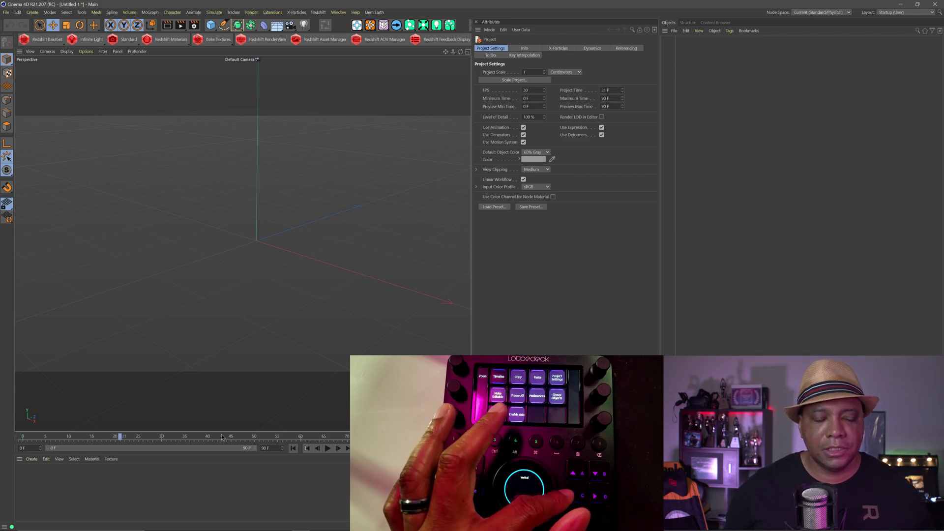
{"action": "key", "text": "g"}
{"action": "key", "text": "g"}
{"action": "key", "text": "g"}
{"action": "key", "text": "g"}
{"action": "key", "text": "g"}
{"action": "key", "text": "g"}
{"action": "key", "text": "g"}
{"action": "key", "text": "g"}
{"action": "key", "text": "g"}
{"action": "key", "text": "g"}
{"action": "key", "text": "g"}
{"action": "key", "text": "g"}
{"action": "key", "text": "g"}
{"action": "key", "text": "g"}
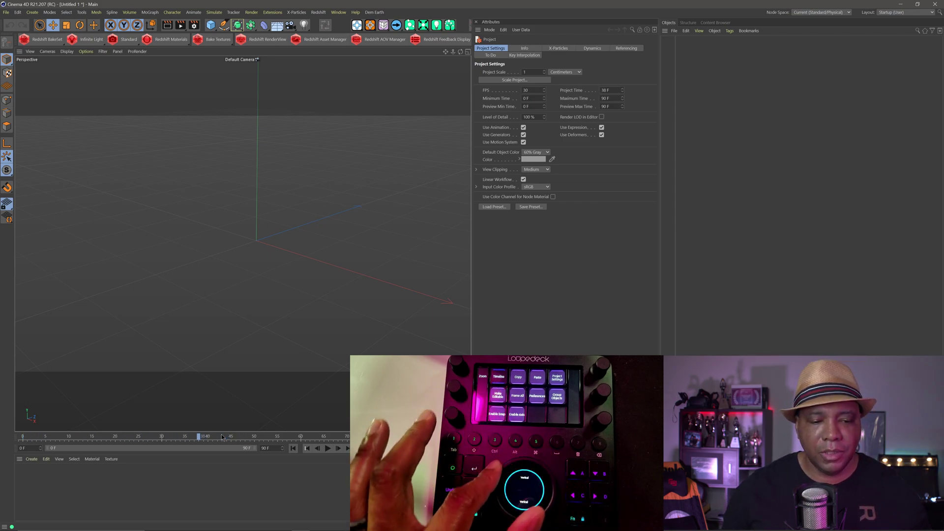
{"action": "key", "text": "f"}
{"action": "key", "text": "f"}
{"action": "key", "text": "f"}
{"action": "key", "text": "f"}
{"action": "key", "text": "f"}
{"action": "key", "text": "f"}
{"action": "key", "text": "f"}
{"action": "key", "text": "f"}
{"action": "key", "text": "f"}
{"action": "key", "text": "f"}
{"action": "key", "text": "f"}
{"action": "key", "text": "f"}
{"action": "key", "text": "f"}
{"action": "key", "text": "f"}
{"action": "key", "text": "f"}
{"action": "key", "text": "f"}
{"action": "key", "text": "f"}
{"action": "key", "text": "f"}
{"action": "key", "text": "f"}
{"action": "key", "text": "f"}
{"action": "key", "text": "f"}
{"action": "key", "text": "f"}
{"action": "key", "text": "f"}
{"action": "key", "text": "f"}
{"action": "key", "text": "f"}
{"action": "key", "text": "f"}
{"action": "key", "text": "f"}
{"action": "key", "text": "f"}
{"action": "key", "text": "f"}
{"action": "key", "text": "f"}
{"action": "key", "text": "f"}
{"action": "key", "text": "f"}
{"action": "key", "text": "f"}
{"action": "key", "text": "f"}
{"action": "key", "text": "f"}
{"action": "key", "text": "g"}
{"action": "key", "text": "g"}
{"action": "key", "text": "g"}
{"action": "key", "text": "g"}
{"action": "key", "text": "g"}
{"action": "key", "text": "g"}
{"action": "key", "text": "g"}
{"action": "key", "text": "g"}
{"action": "key", "text": "g"}
{"action": "key", "text": "g"}
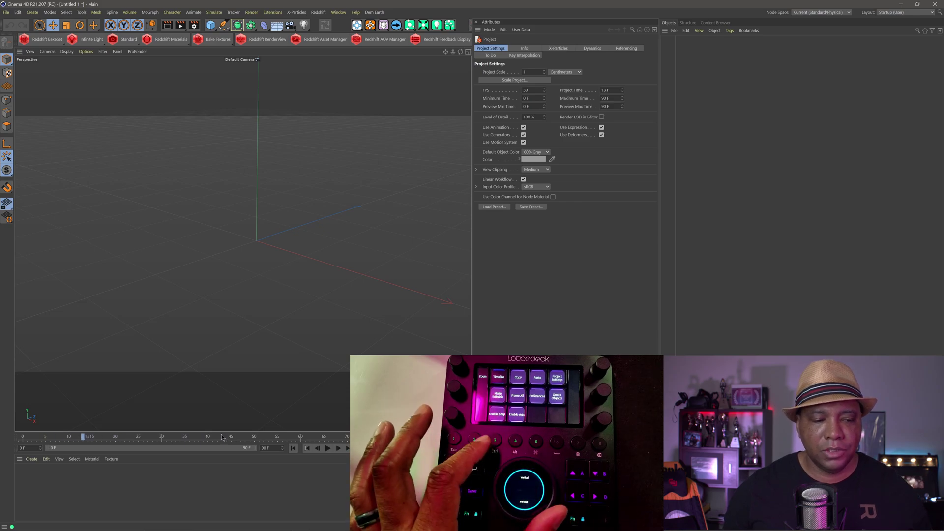
{"action": "key", "text": "g"}
{"action": "key", "text": "g"}
{"action": "key", "text": "g"}
{"action": "key", "text": "g"}
{"action": "key", "text": "g"}
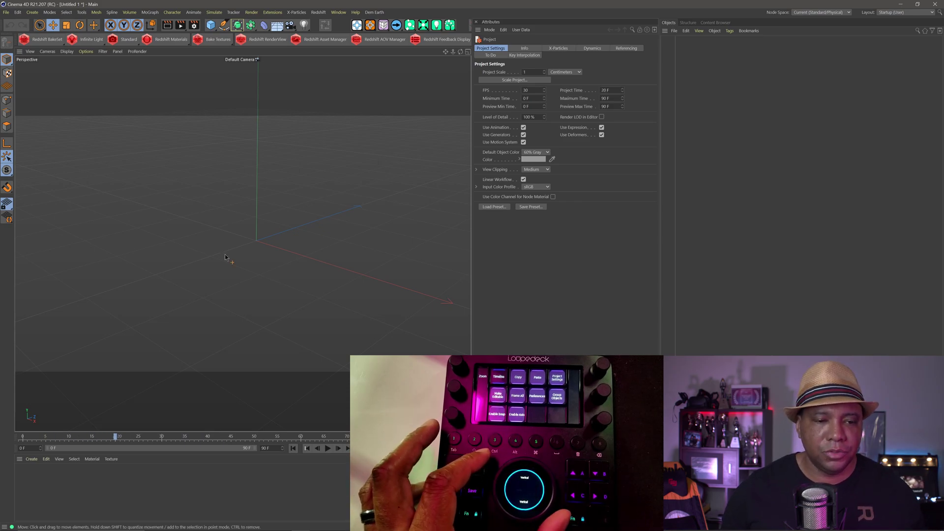
{"action": "scroll", "coordinate": [264, 225], "scroll_direction": "up", "scroll_amount": 3}
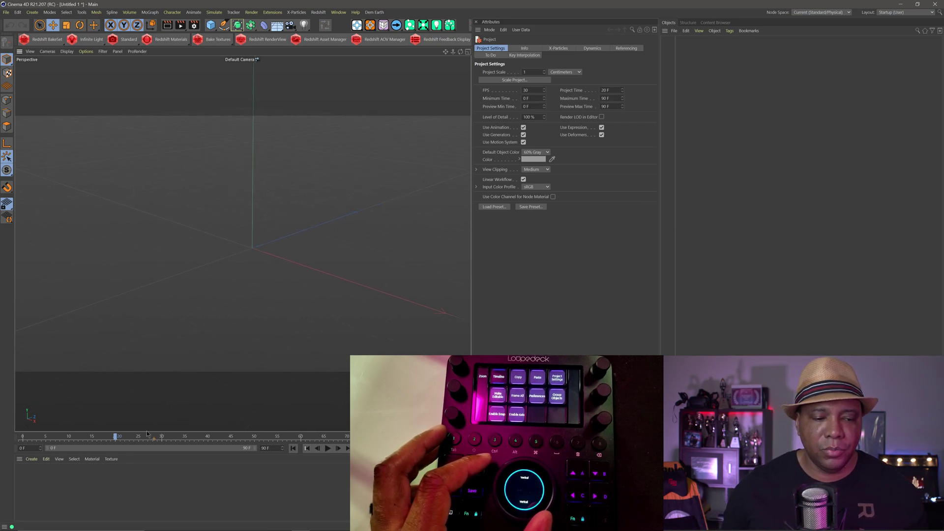
{"action": "key", "text": "period"}
{"action": "key", "text": "period"}
{"action": "key", "text": "period"}
{"action": "key", "text": "period"}
{"action": "key", "text": "period"}
{"action": "key", "text": "period"}
{"action": "key", "text": "period"}
{"action": "key", "text": "period"}
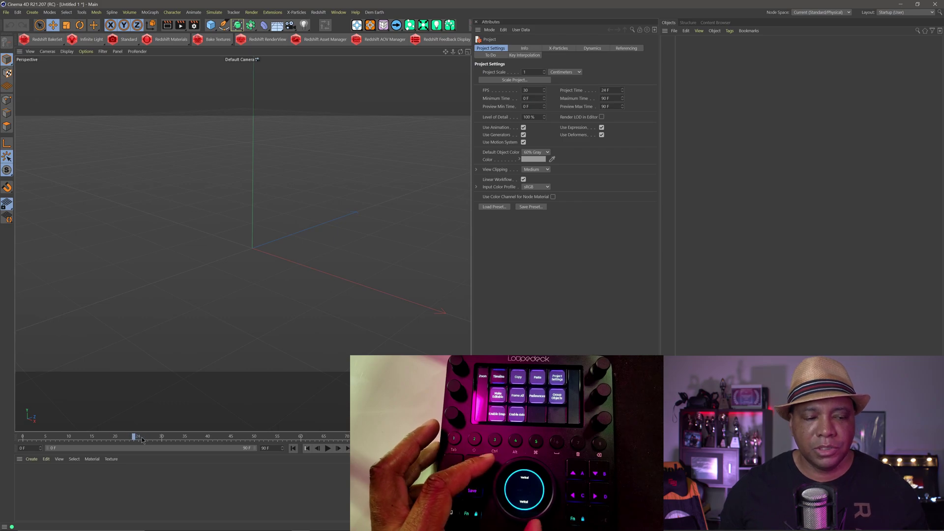
{"action": "key", "text": "comma"}
{"action": "key", "text": "comma"}
{"action": "key", "text": "comma"}
{"action": "key", "text": "comma"}
{"action": "key", "text": "comma"}
{"action": "key", "text": "comma"}
{"action": "key", "text": "comma"}
{"action": "key", "text": "comma"}
{"action": "key", "text": "comma"}
{"action": "key", "text": "comma"}
{"action": "key", "text": "comma"}
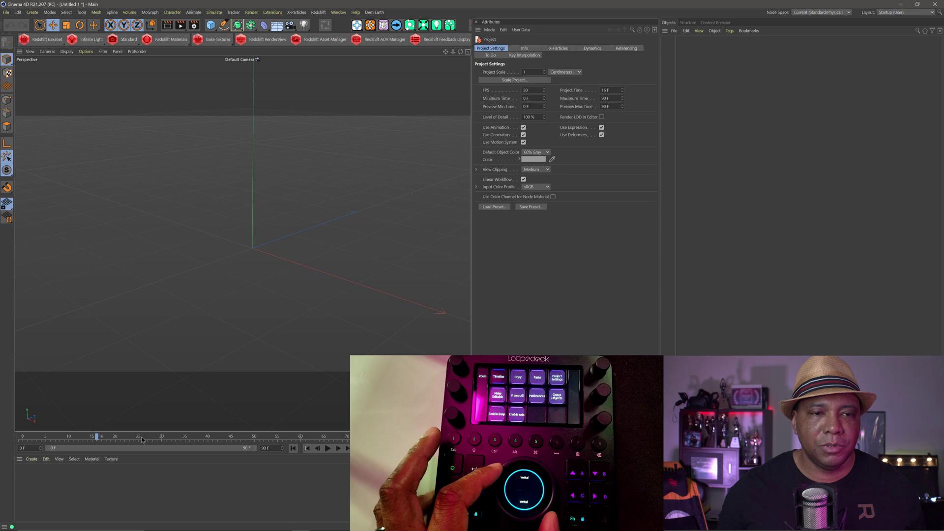
{"action": "key", "text": "comma"}
{"action": "key", "text": "comma"}
{"action": "scroll", "coordinate": [312, 190], "scroll_direction": "up", "scroll_amount": 2}
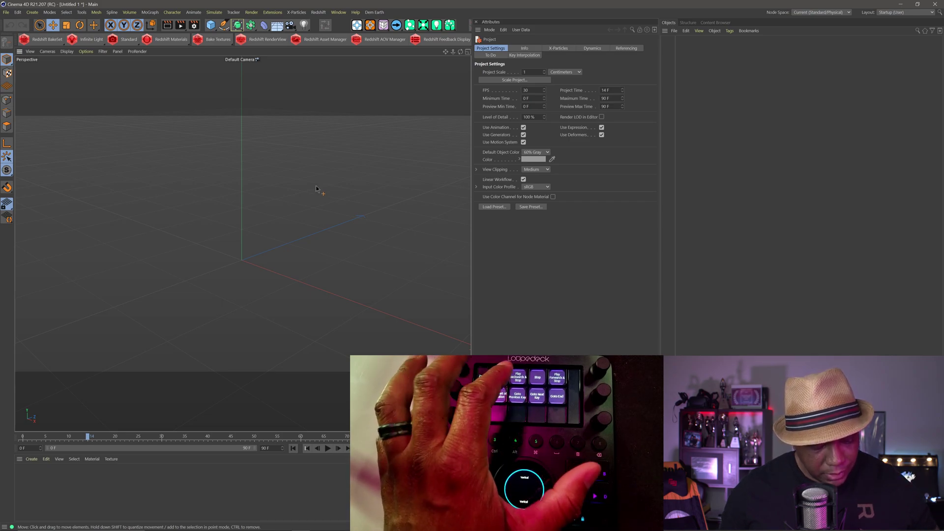
- Play and stop the animation, jump to the end at 90 F, then return to frame 0
{"action": "key", "text": "F8"}
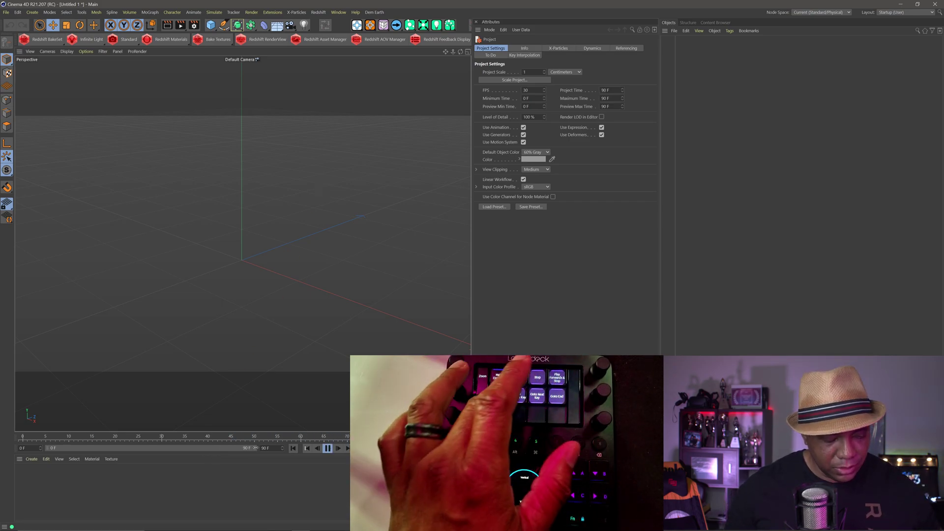
{"action": "key", "text": "F8"}
{"action": "key", "text": "shift+g"}
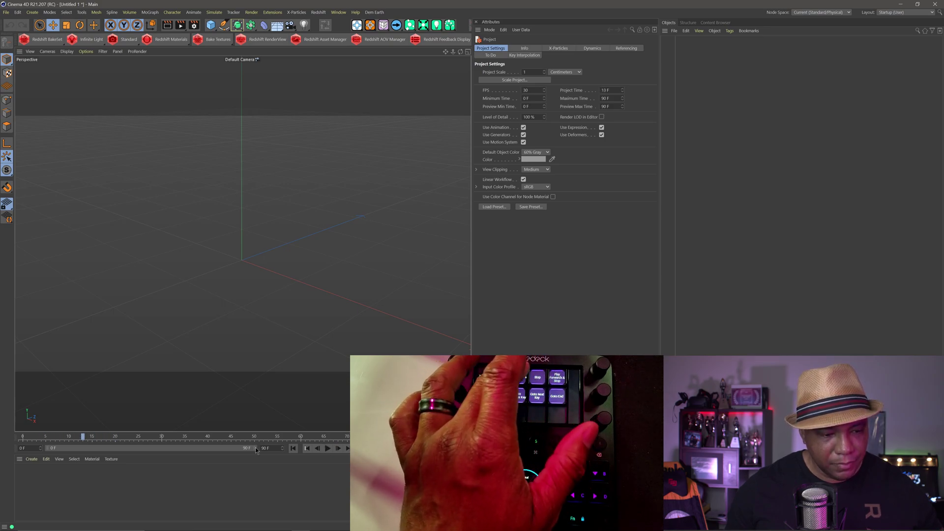
{"action": "key", "text": "f"}
{"action": "key", "text": "f"}
{"action": "key", "text": "f"}
{"action": "key", "text": "f"}
{"action": "key", "text": "f"}
{"action": "key", "text": "f"}
{"action": "key", "text": "f"}
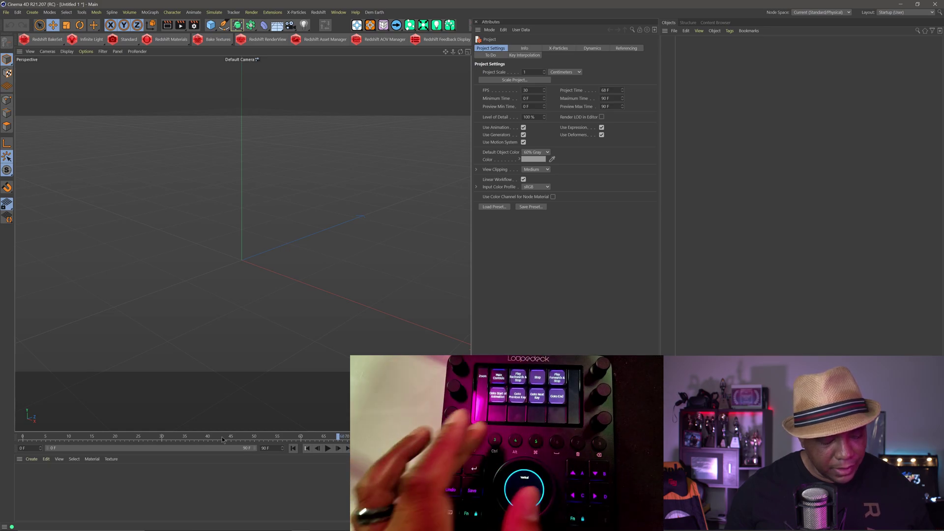
{"action": "key", "text": "shift+g"}
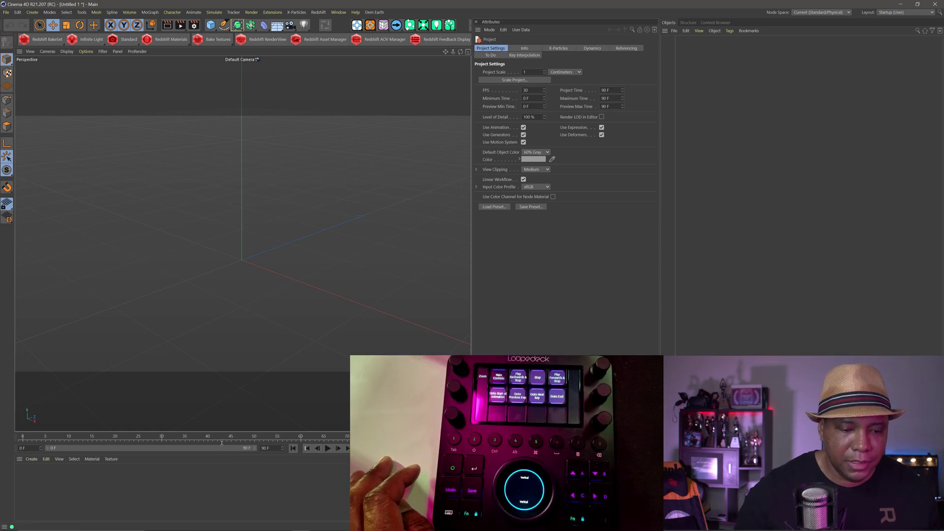
{"action": "key", "text": "shift+f"}
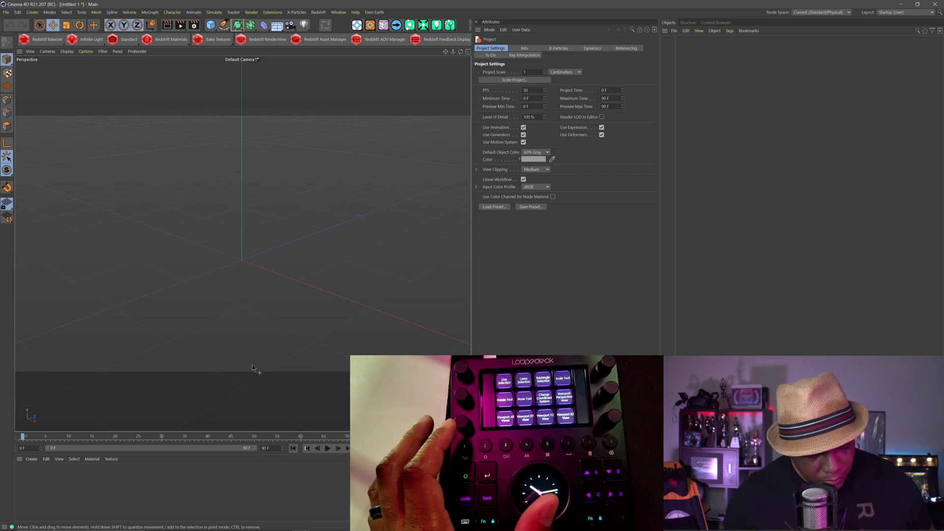
- Add a Figure object from the primitives list, then switch to Live Selection and Move
{"action": "left_click", "coordinate": [211, 24]}
{"action": "left_click", "coordinate": [329, 79]}
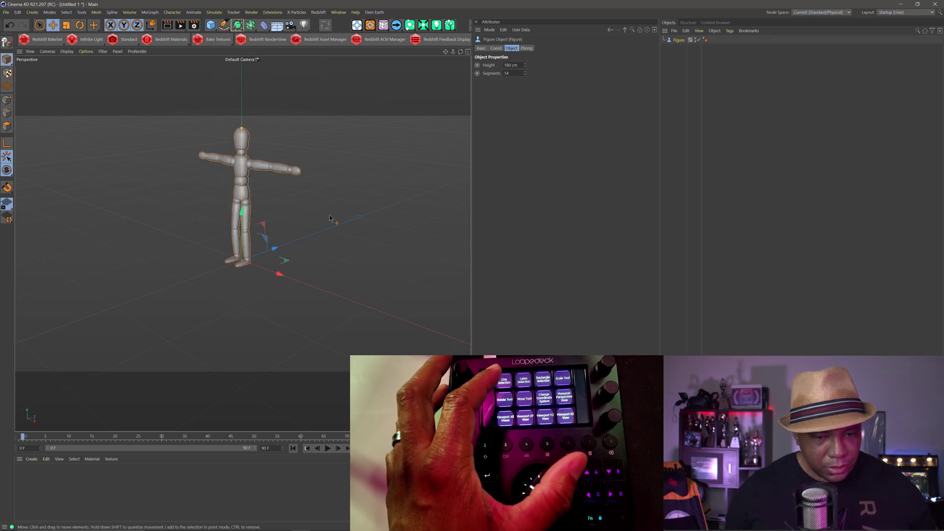
{"action": "key", "text": "9"}
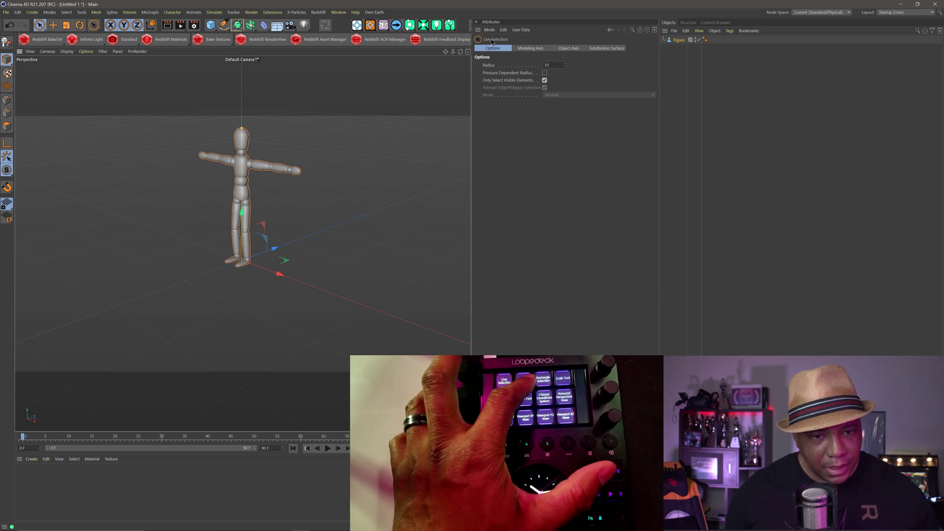
{"action": "key", "text": "e"}
{"action": "left_click", "coordinate": [325, 140]}
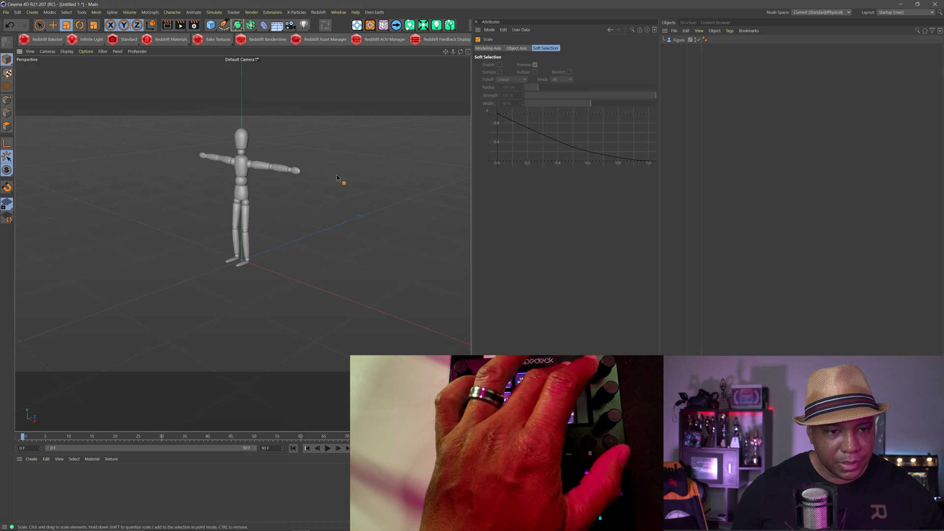
- Select the figure for scaling, tilt it 25° with Rotate, then undo so it stands upright
{"action": "key", "text": "t"}
{"action": "left_click", "coordinate": [244, 183]}
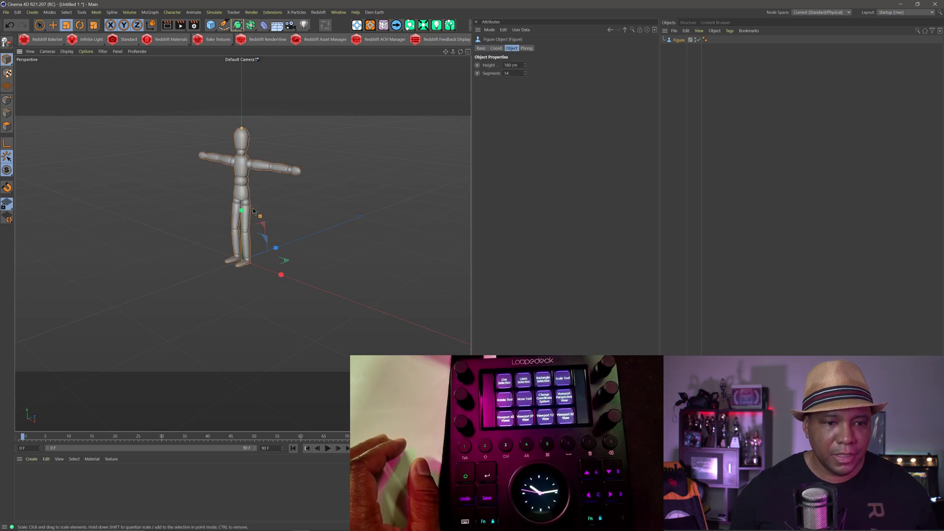
{"action": "key", "text": "r"}
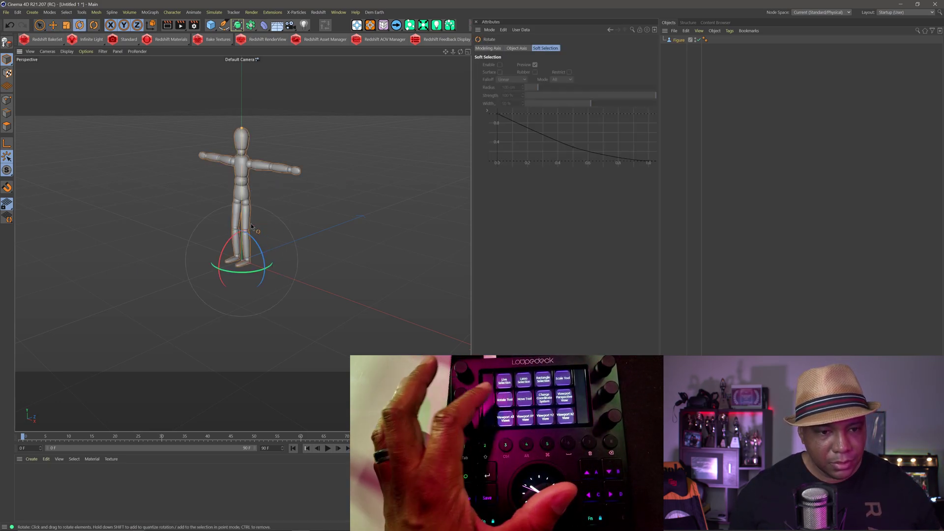
{"action": "left_click_drag", "start_coordinate": [251, 224], "coordinate": [239, 240]}
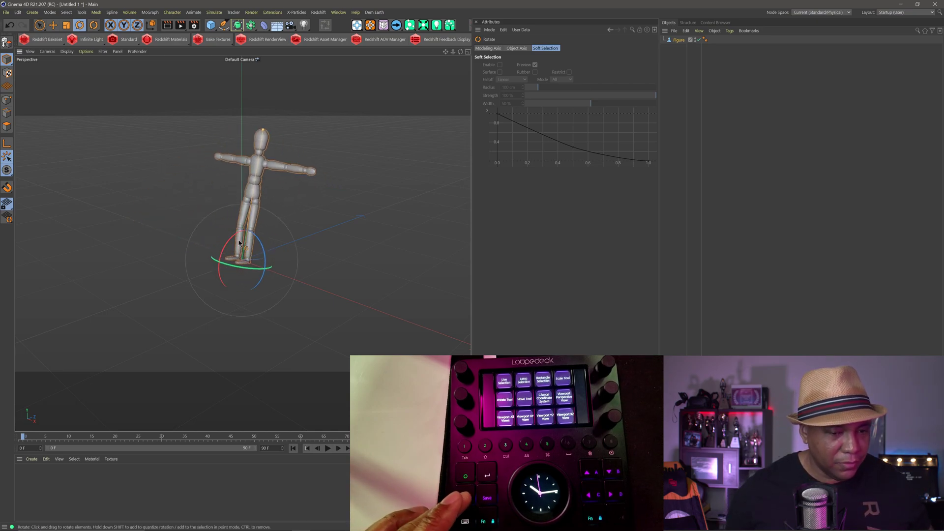
{"action": "key", "text": "ctrl+z"}
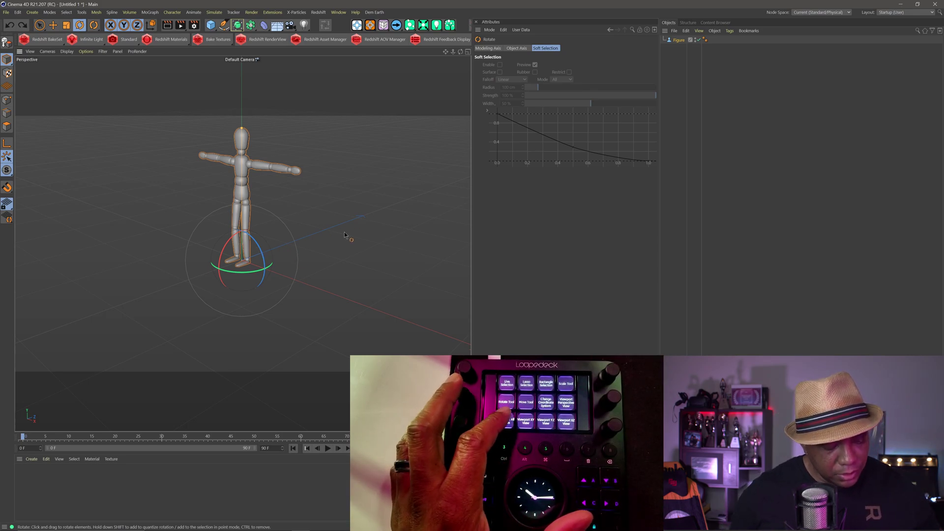
- Flip between front, side and top views of the figure, ending on perspective
{"action": "key", "text": "F4"}
{"action": "key", "text": "F3"}
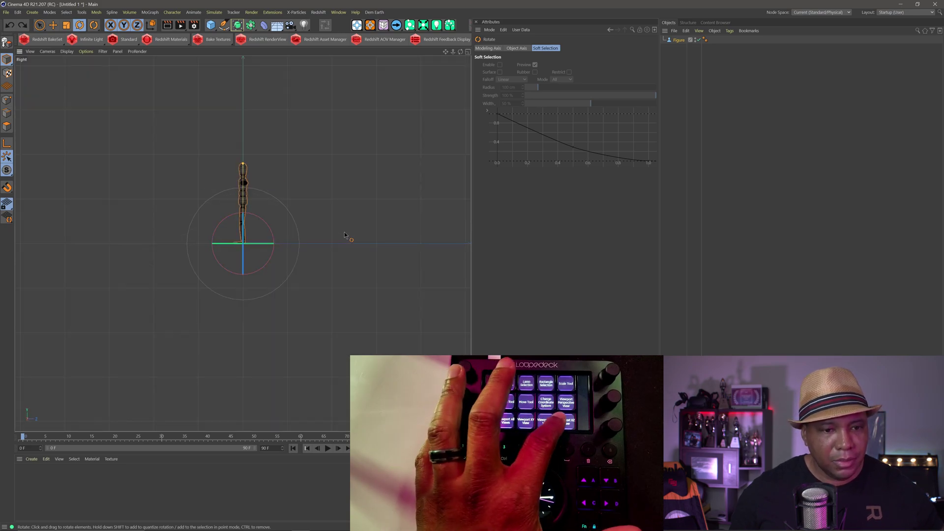
{"action": "key", "text": "F2"}
{"action": "key", "text": "F3"}
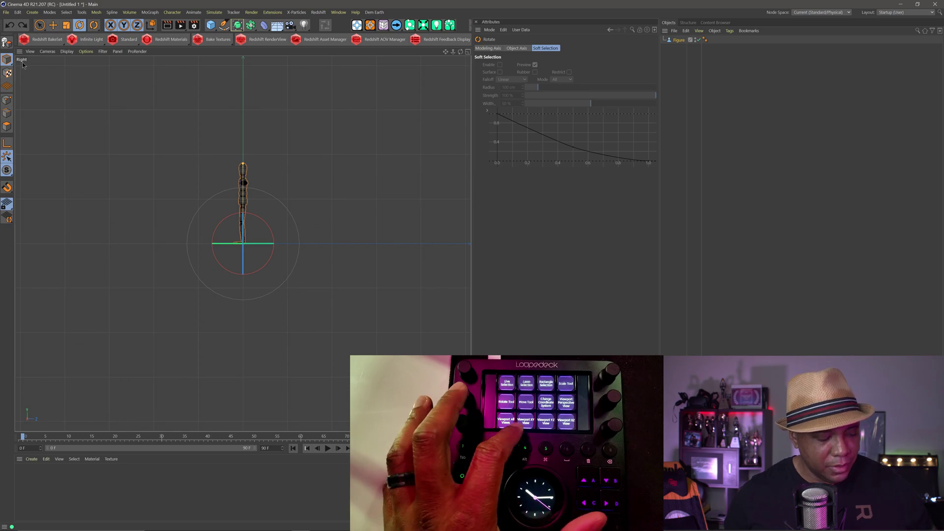
{"action": "key", "text": "F4"}
{"action": "key", "text": "F3"}
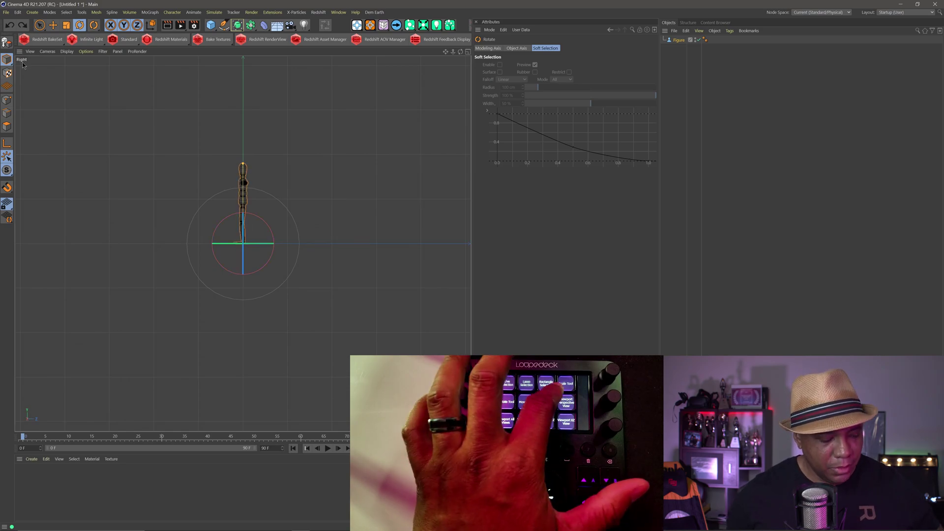
{"action": "key", "text": "F1"}
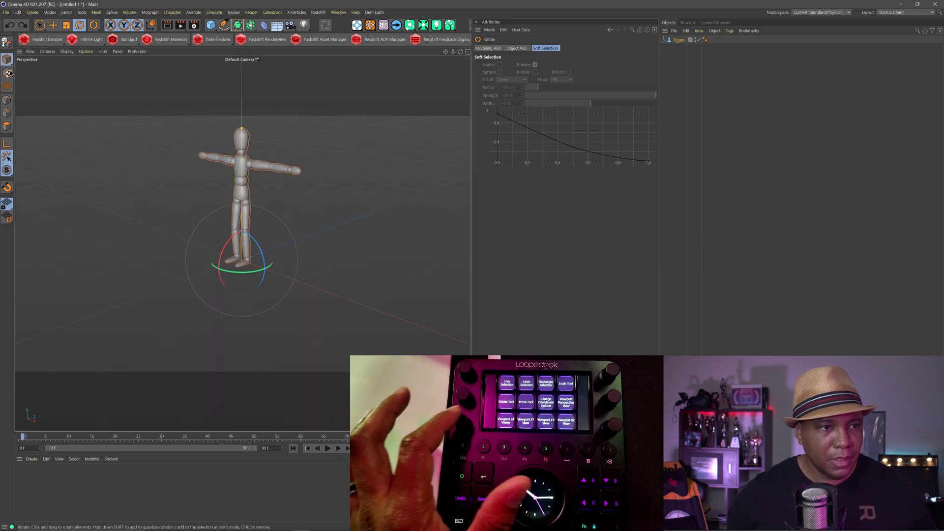
- Show the four-view layout, cycle through side, front and top, and return to perspective
{"action": "key", "text": "F5"}
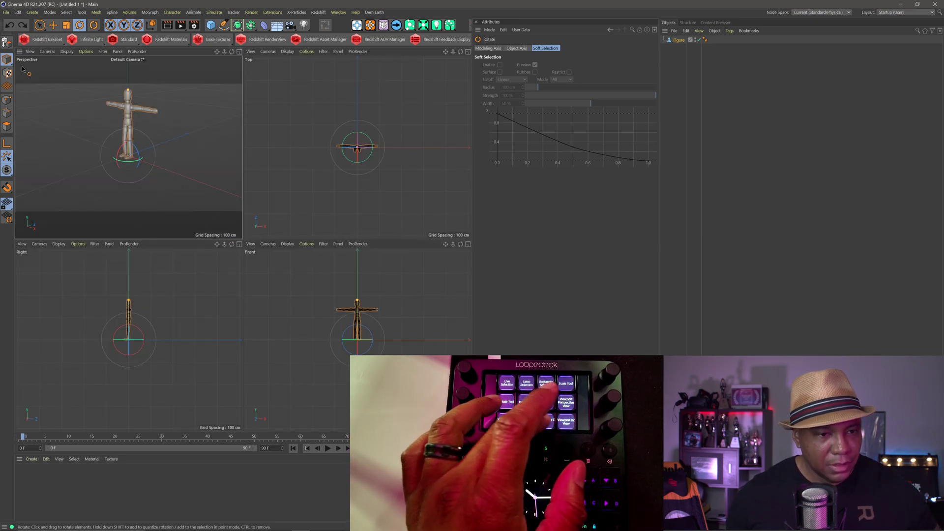
{"action": "key", "text": "F3"}
{"action": "key", "text": "F4"}
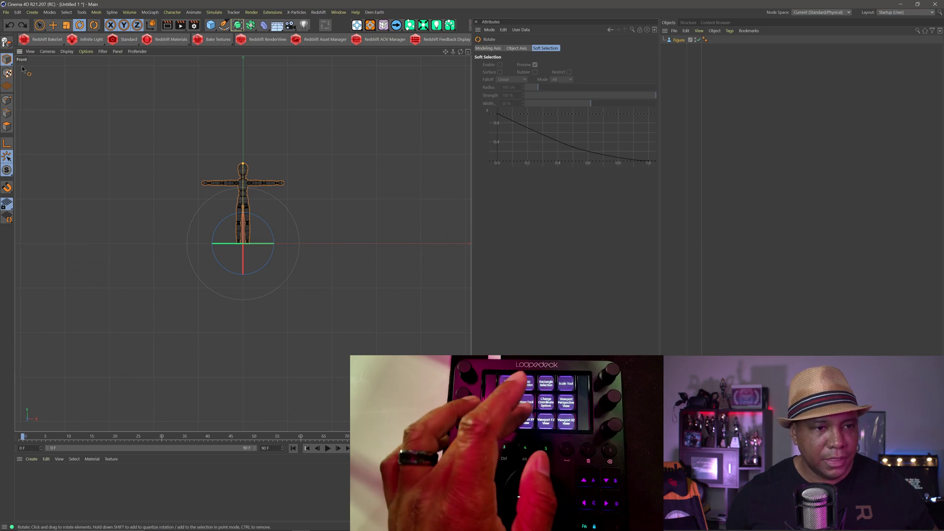
{"action": "key", "text": "F3"}
{"action": "key", "text": "F2"}
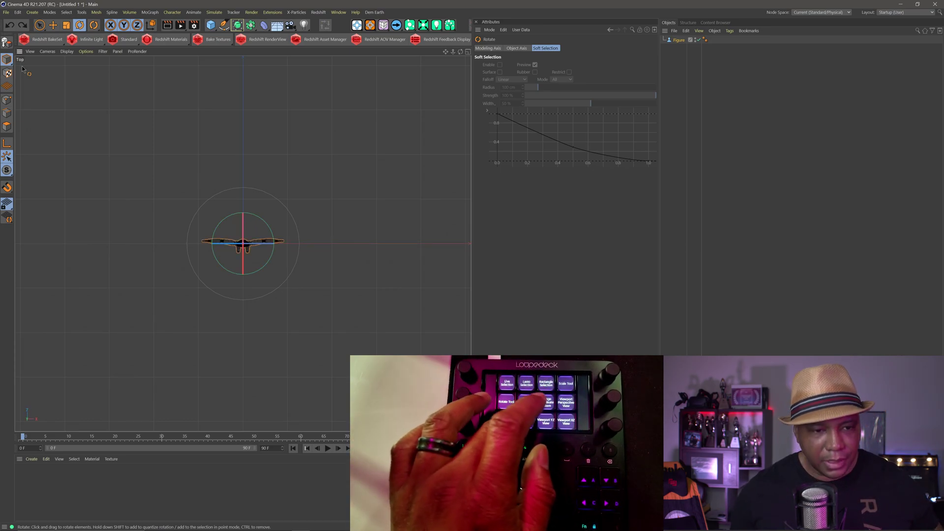
{"action": "key", "text": "F4"}
{"action": "key", "text": "F3"}
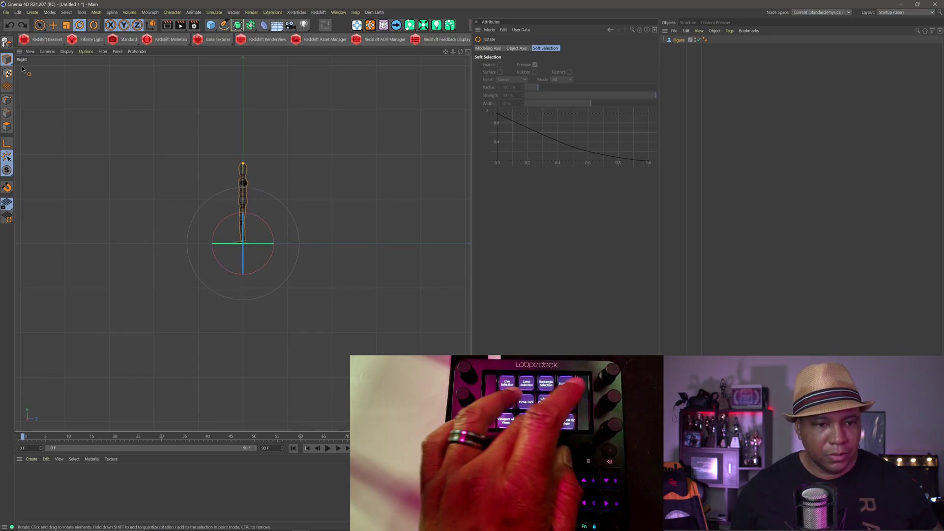
{"action": "key", "text": "F2"}
{"action": "key", "text": "F3"}
{"action": "key", "text": "F4"}
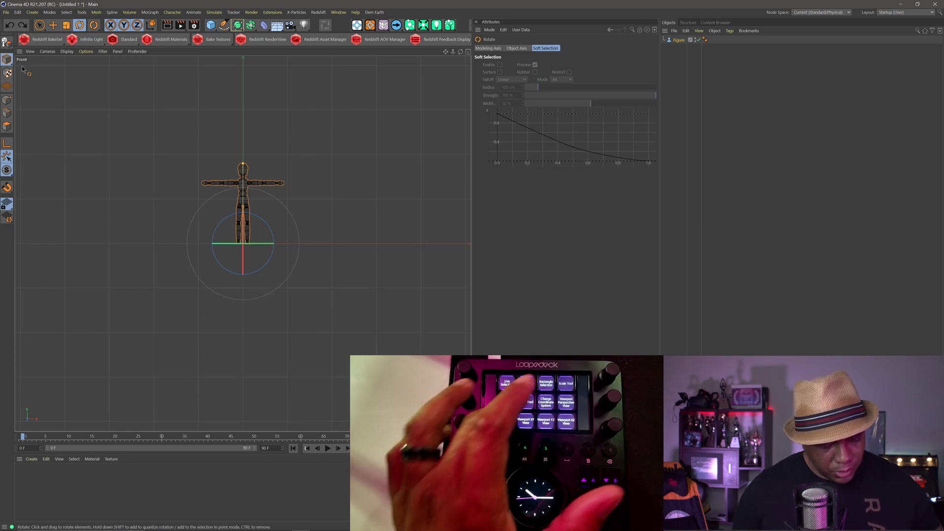
{"action": "key", "text": "F1"}
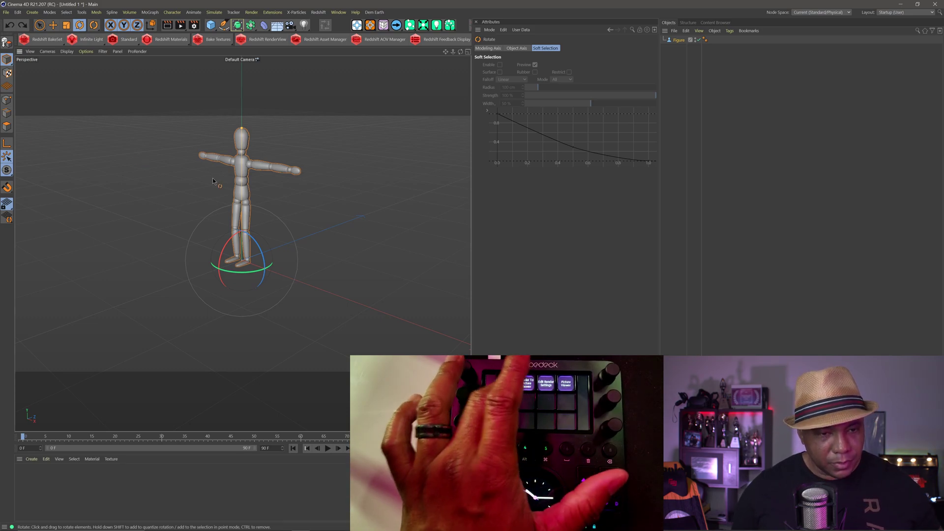
- Render the perspective view in place and confirm Render Settings keeps the Standard renderer
{"action": "key", "text": "ctrl+r"}
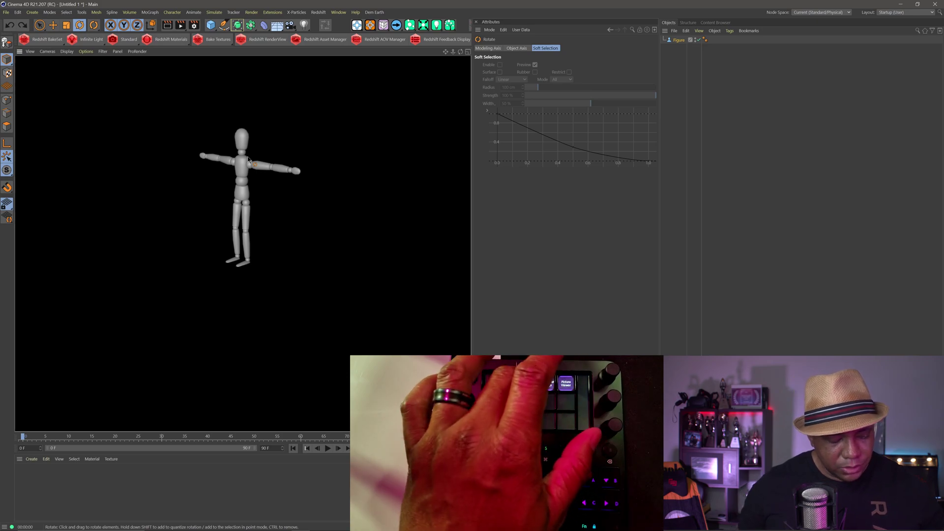
{"action": "key", "text": "ctrl+b"}
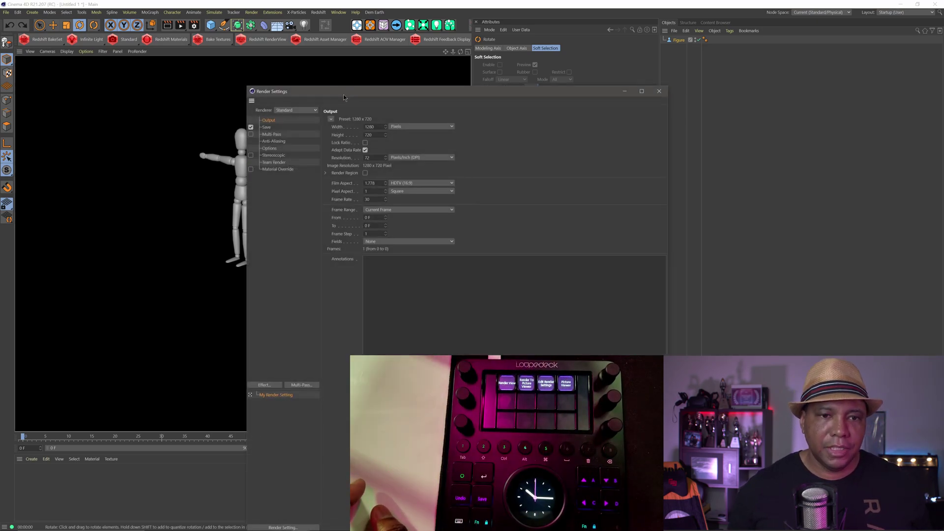
{"action": "left_click_drag", "start_coordinate": [343, 97], "coordinate": [263, 30]}
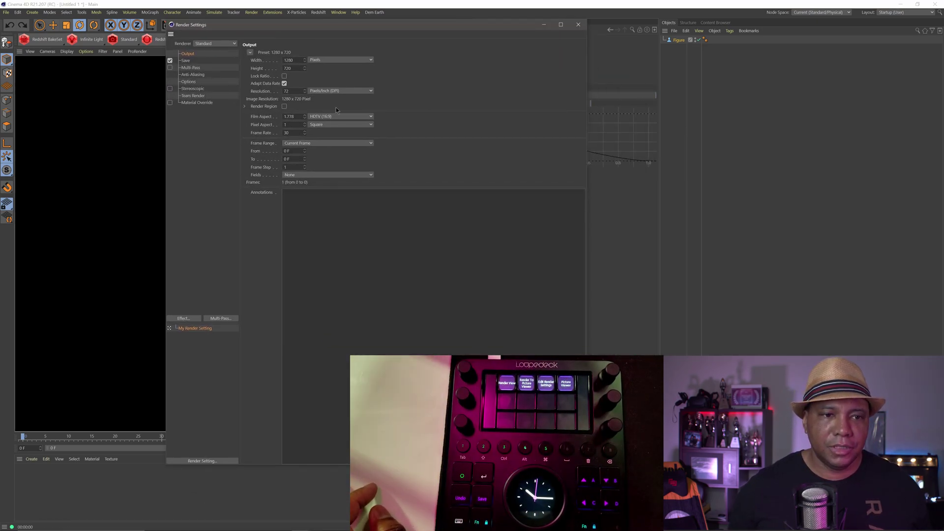
{"action": "left_click", "coordinate": [216, 43]}
{"action": "left_click", "coordinate": [421, 164]}
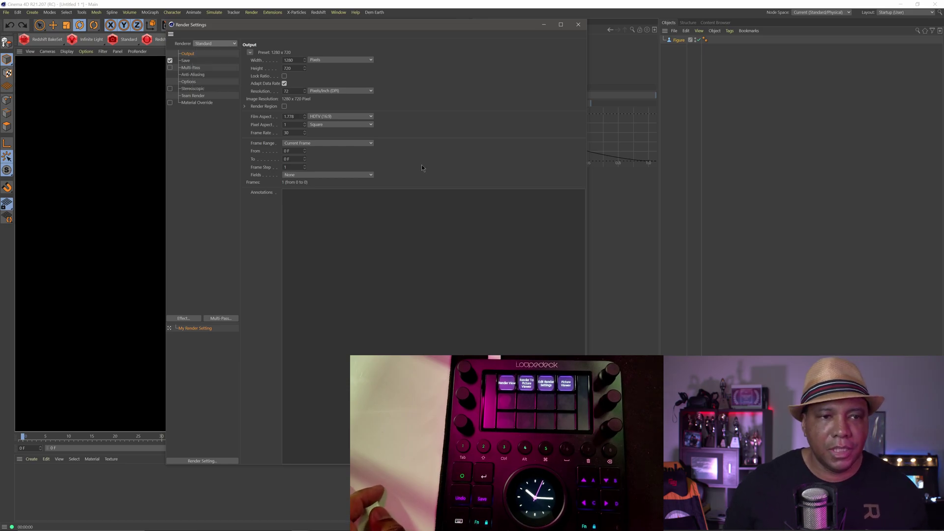
{"action": "left_click", "coordinate": [576, 24]}
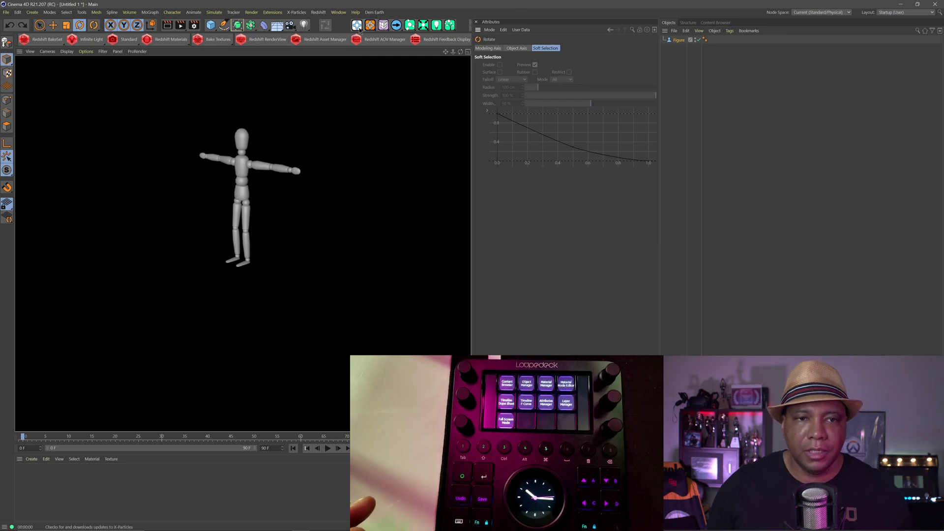
- Open the Content Browser with Shift+F8, move it left and widen it
{"action": "left_click", "coordinate": [338, 13]}
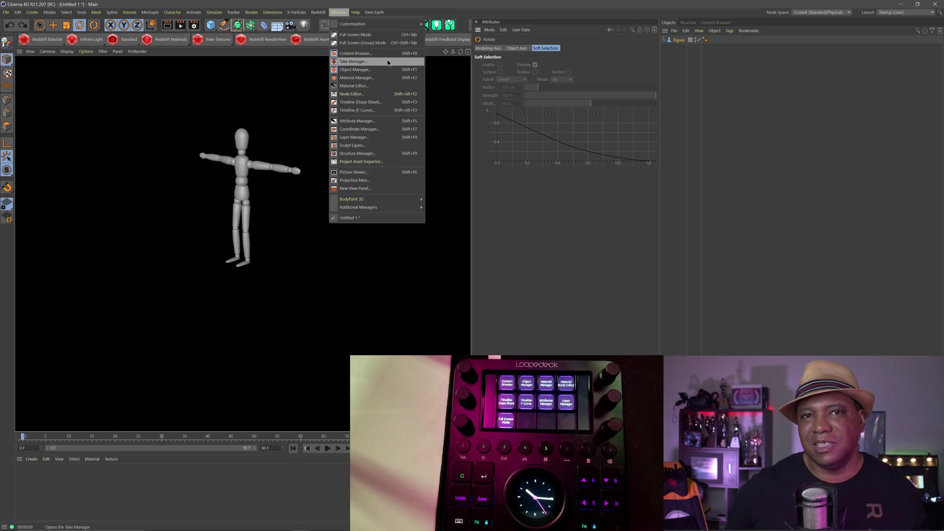
{"action": "left_click", "coordinate": [425, 3]}
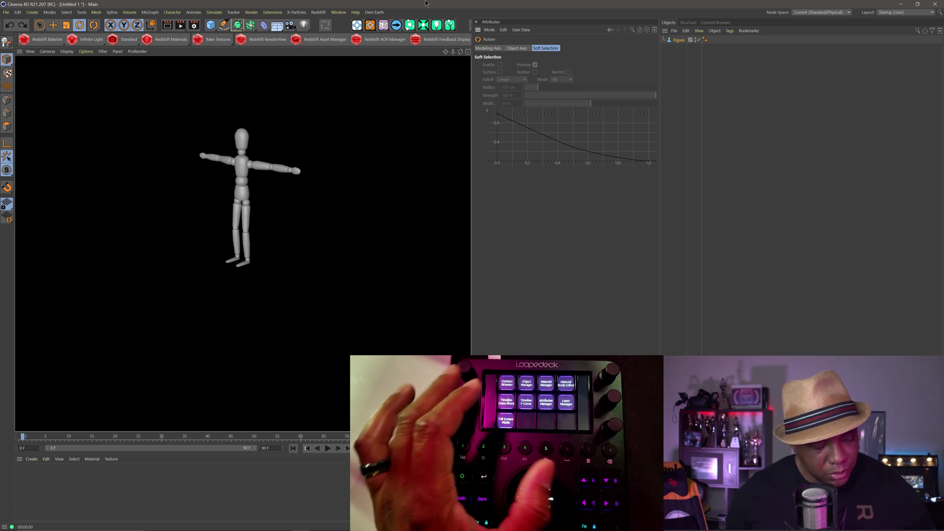
{"action": "key", "text": "shift+F8"}
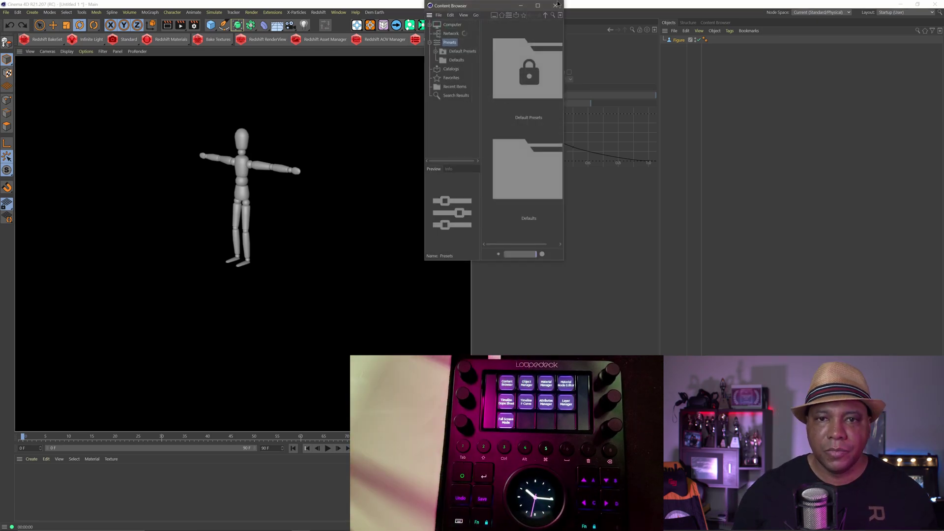
{"action": "left_click_drag", "start_coordinate": [488, 10], "coordinate": [410, 14]}
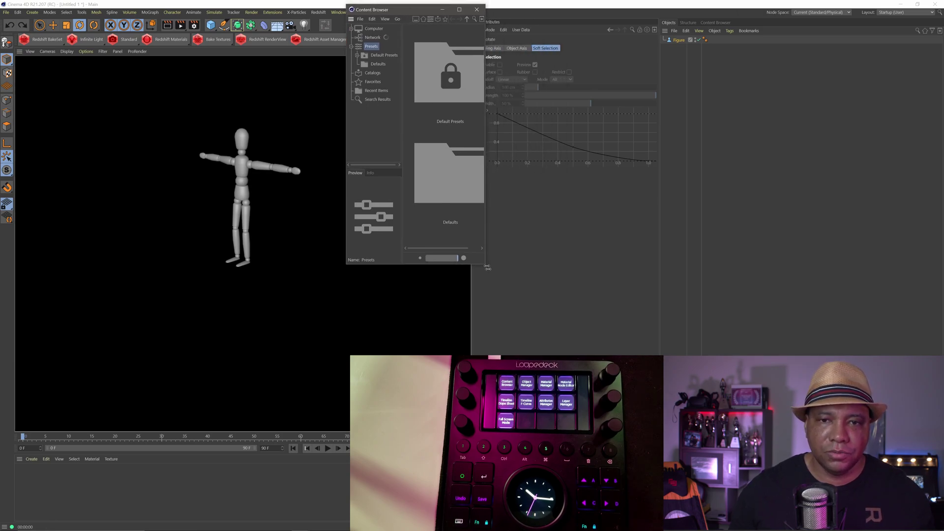
{"action": "left_click_drag", "start_coordinate": [487, 267], "coordinate": [631, 266]}
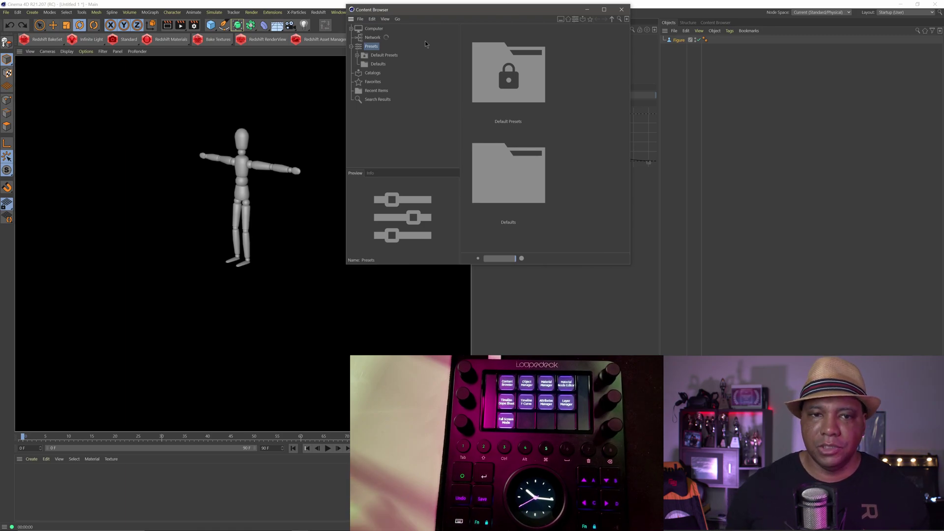
- Close the Content Browser, then open and close a floating Attributes window and the Layers manager
{"action": "left_click", "coordinate": [621, 10]}
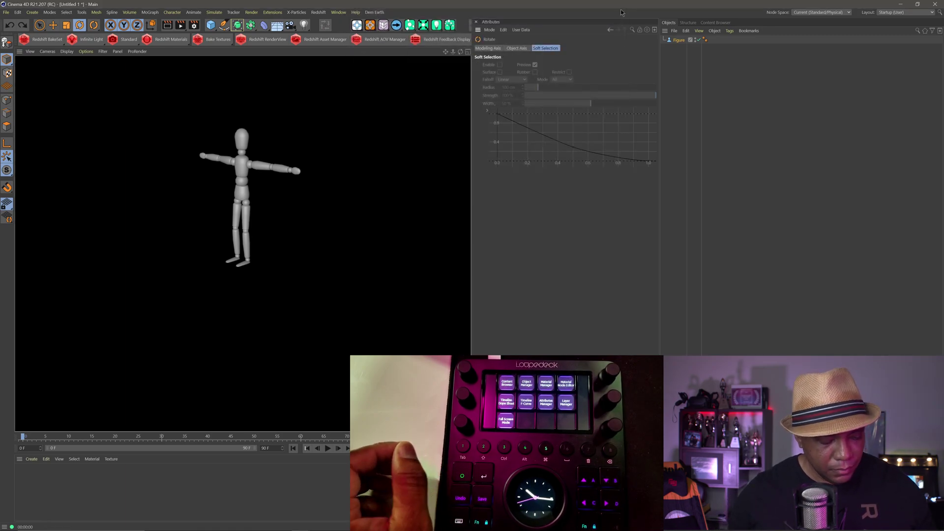
{"action": "key", "text": "shift+F5"}
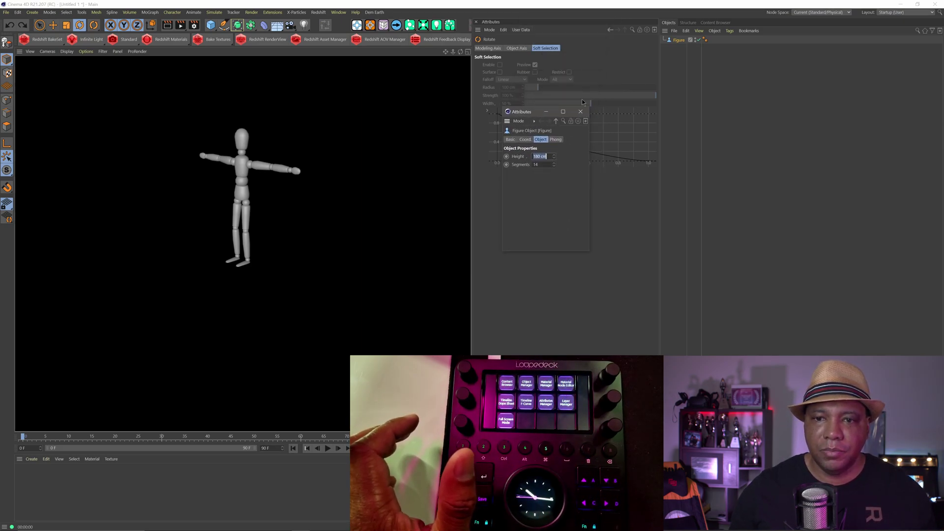
{"action": "left_click", "coordinate": [579, 112]}
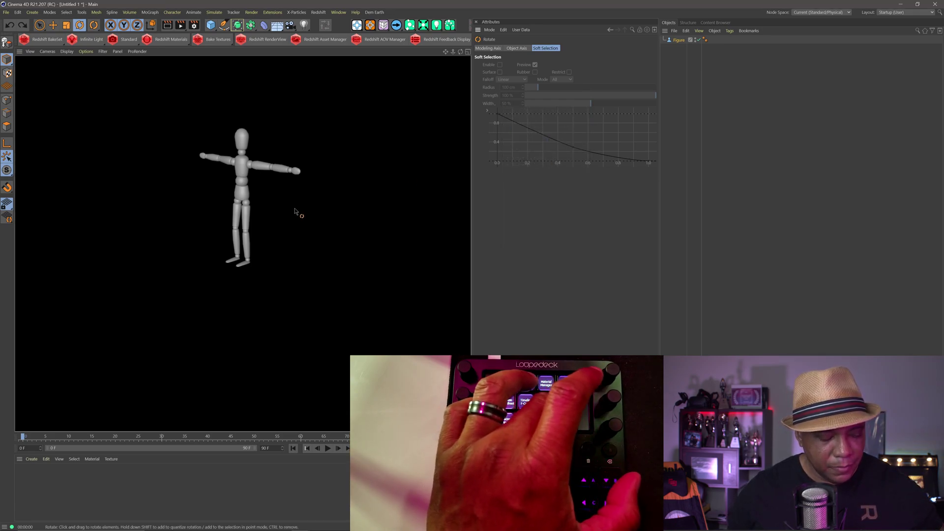
{"action": "key", "text": "shift+F4"}
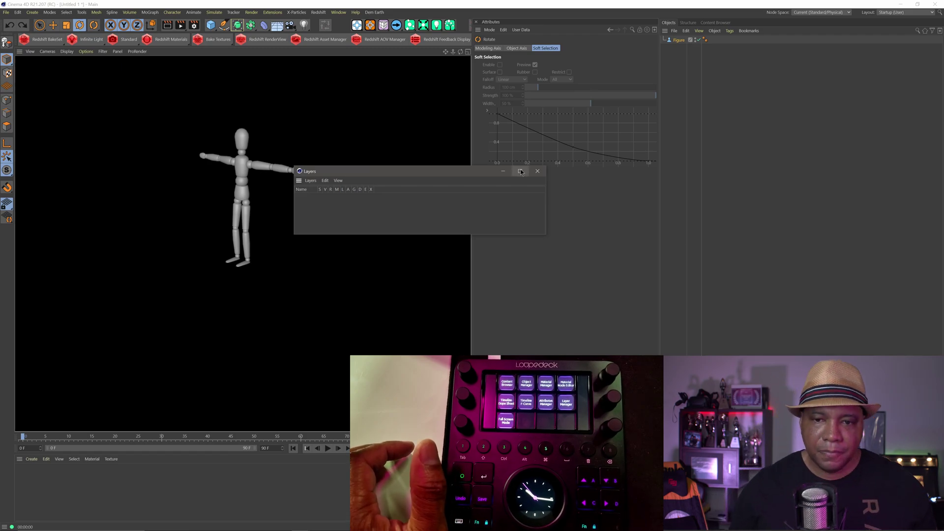
{"action": "left_click", "coordinate": [537, 171]}
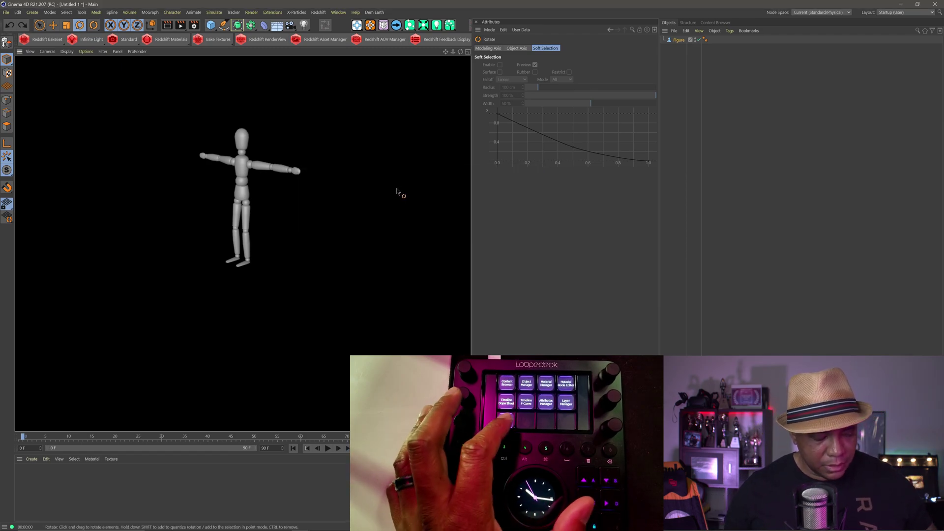
- Toggle the viewport, Attributes panel and Material Manager between full-window and normal layout
{"action": "key", "text": "ctrl+Tab"}
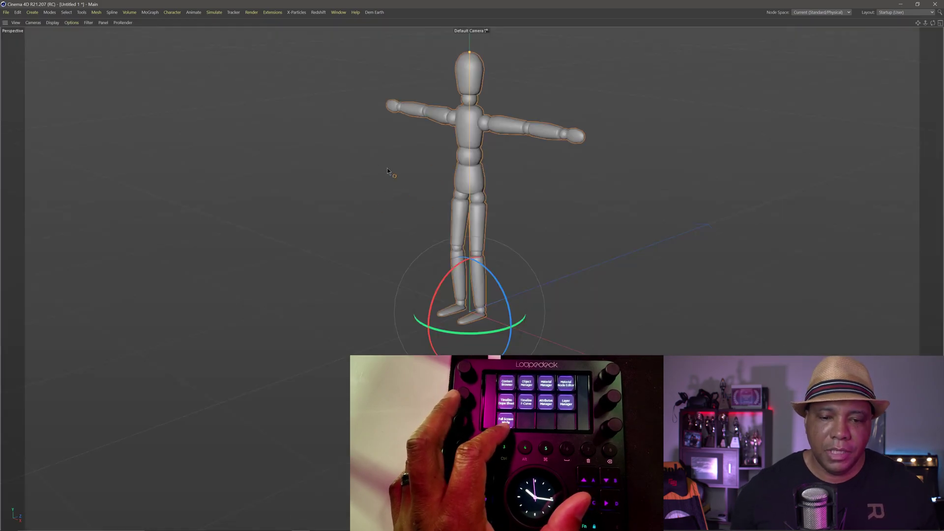
{"action": "key", "text": "ctrl+Tab"}
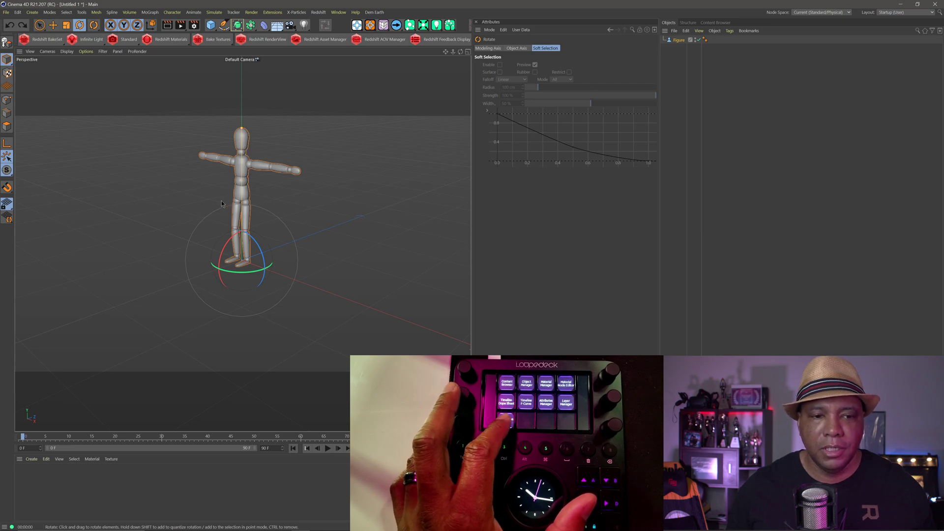
{"action": "key", "text": "ctrl+Tab"}
{"action": "key", "text": "ctrl+Tab"}
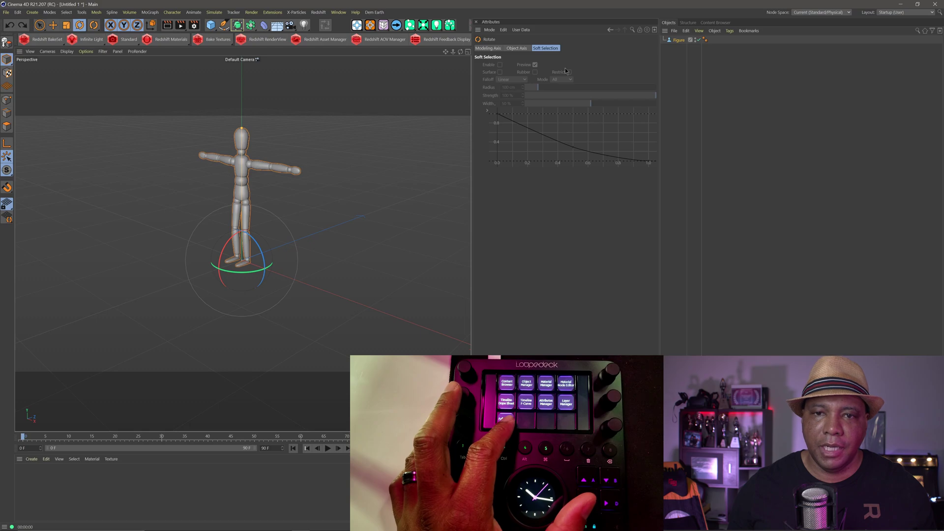
{"action": "key", "text": "ctrl+Tab"}
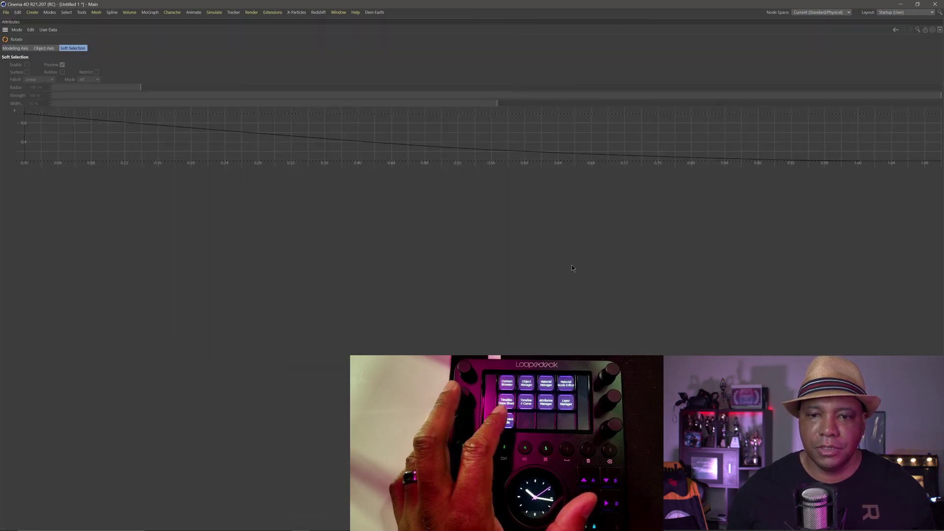
{"action": "key", "text": "ctrl+Tab"}
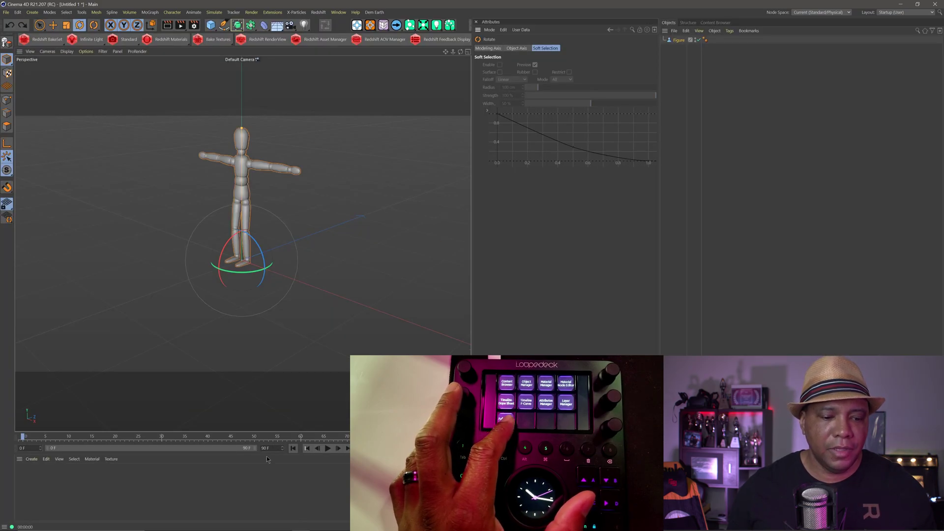
{"action": "key", "text": "ctrl+Tab"}
{"action": "key", "text": "ctrl+Tab"}
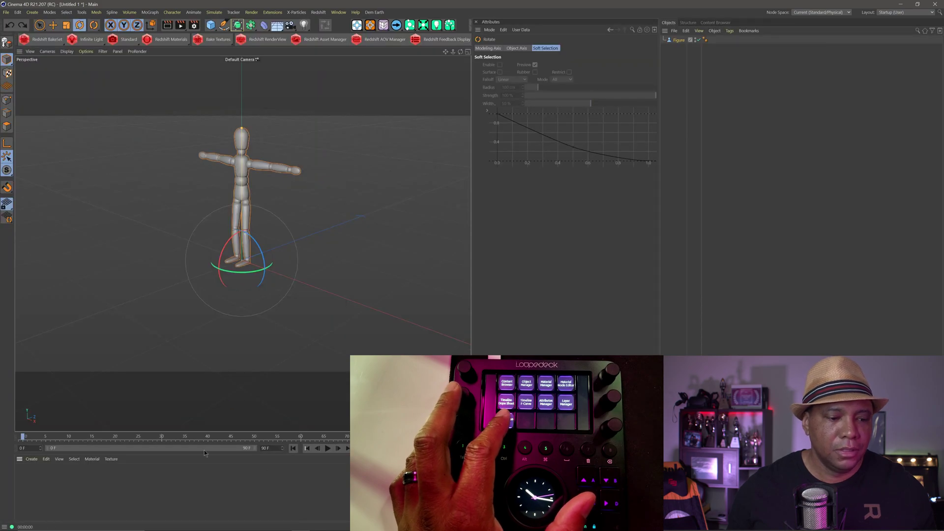
{"action": "key", "text": "ctrl+Tab"}
{"action": "key", "text": "ctrl+Tab"}
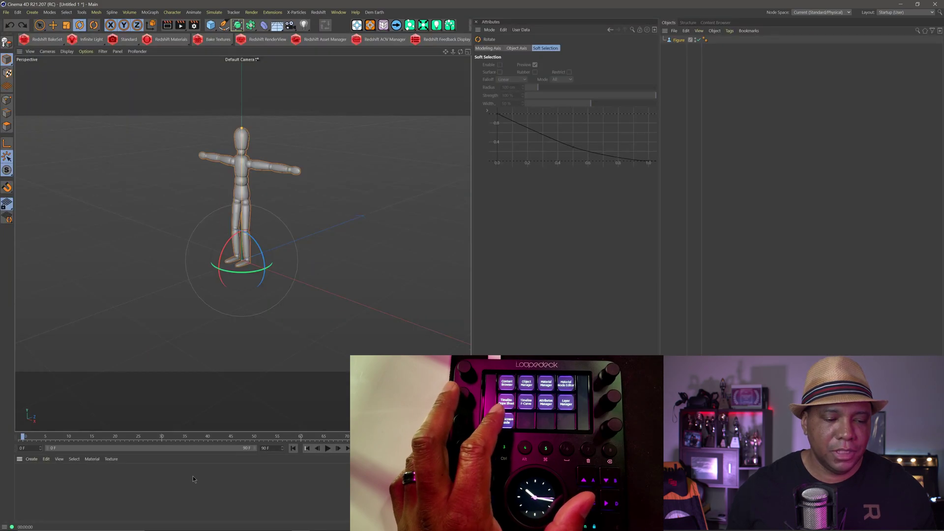
- Deselect the wooden figure and expand the Objects manager to fill the window
{"action": "left_click", "coordinate": [753, 229]}
{"action": "key", "text": "ctrl+Tab"}
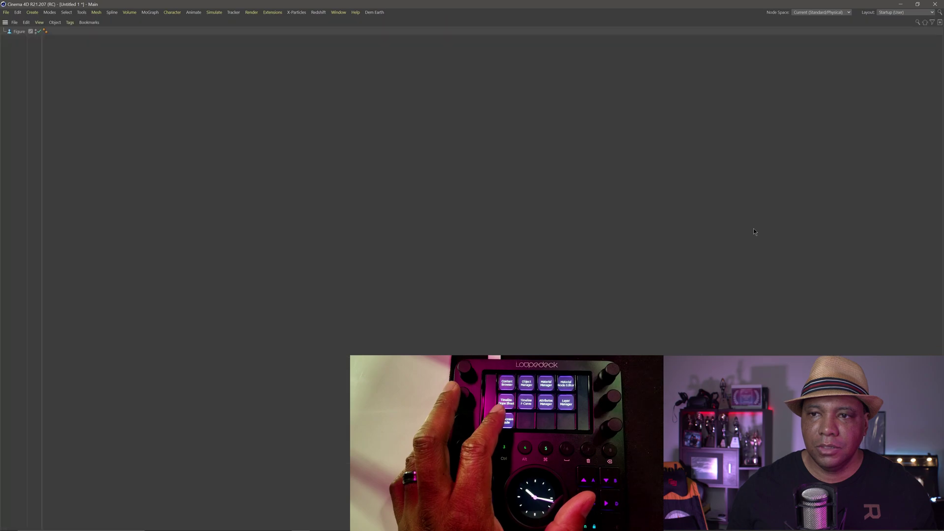
{"action": "key", "text": "ctrl+Tab"}
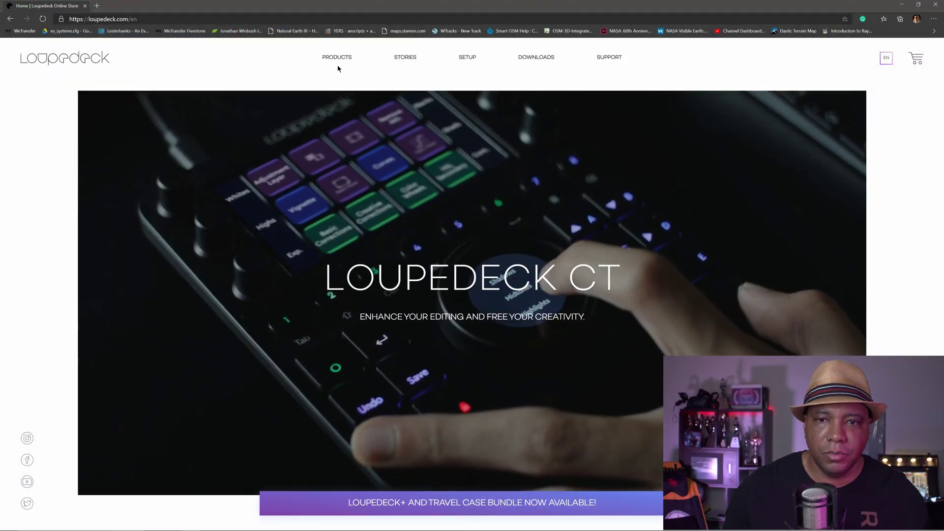
- Go to Downloads > Custom Profiles and scroll down to the Cinema 4D community profile
{"action": "left_click", "coordinate": [540, 62]}
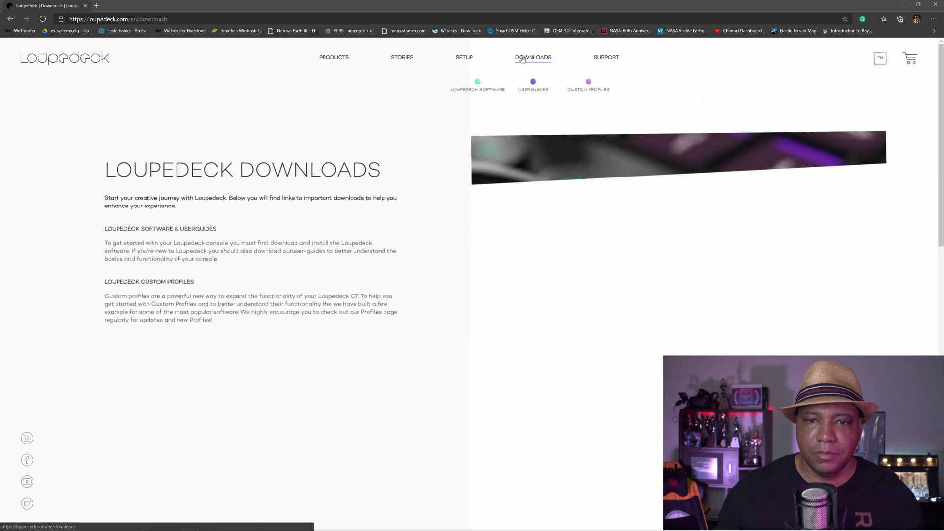
{"action": "left_click", "coordinate": [586, 85]}
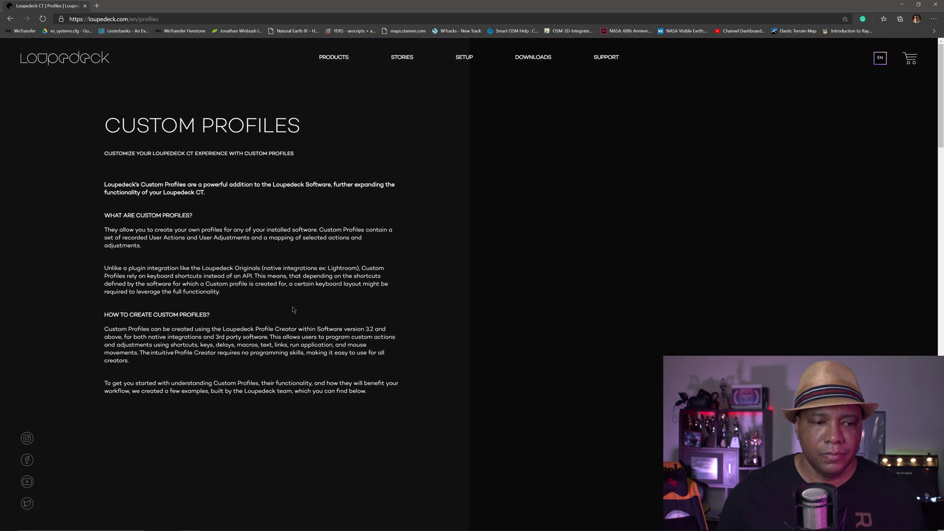
{"action": "scroll", "coordinate": [229, 254], "scroll_direction": "down", "scroll_amount": 20}
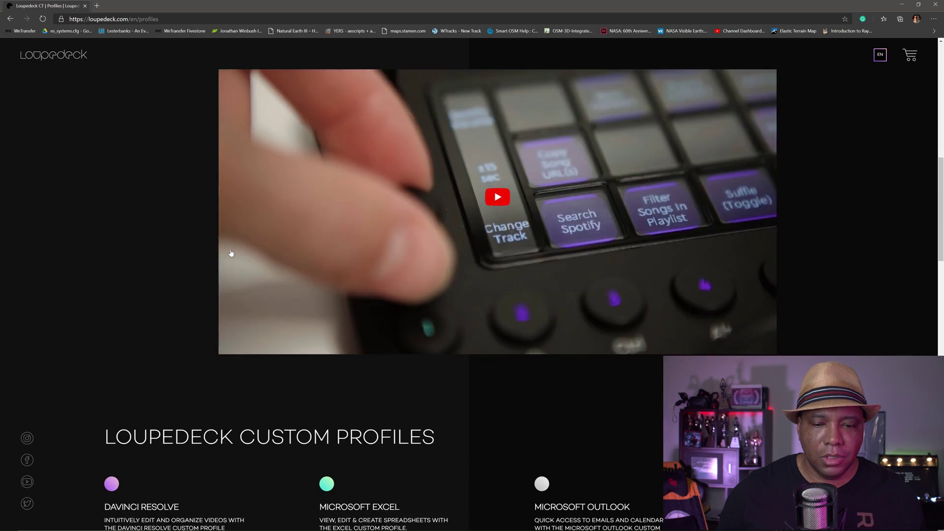
{"action": "scroll", "coordinate": [231, 253], "scroll_direction": "down", "scroll_amount": 3}
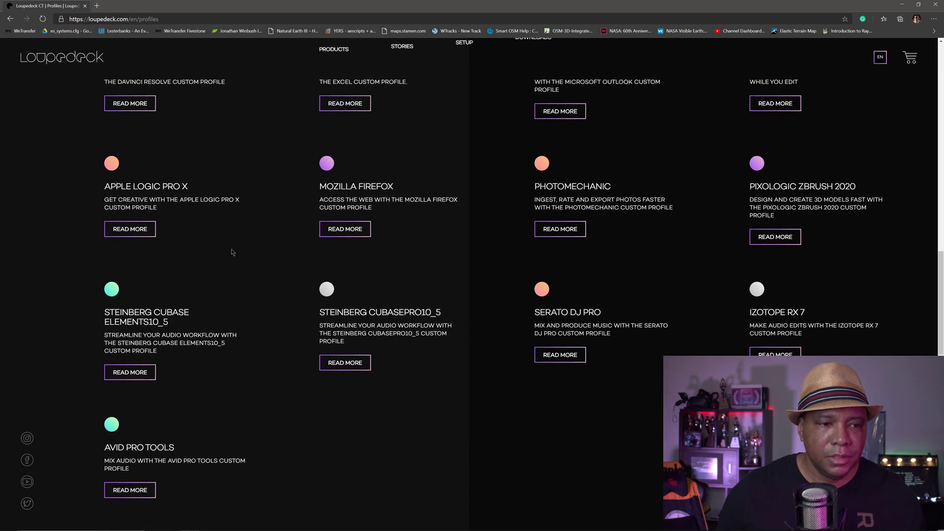
{"action": "scroll", "coordinate": [233, 251], "scroll_direction": "up", "scroll_amount": 3}
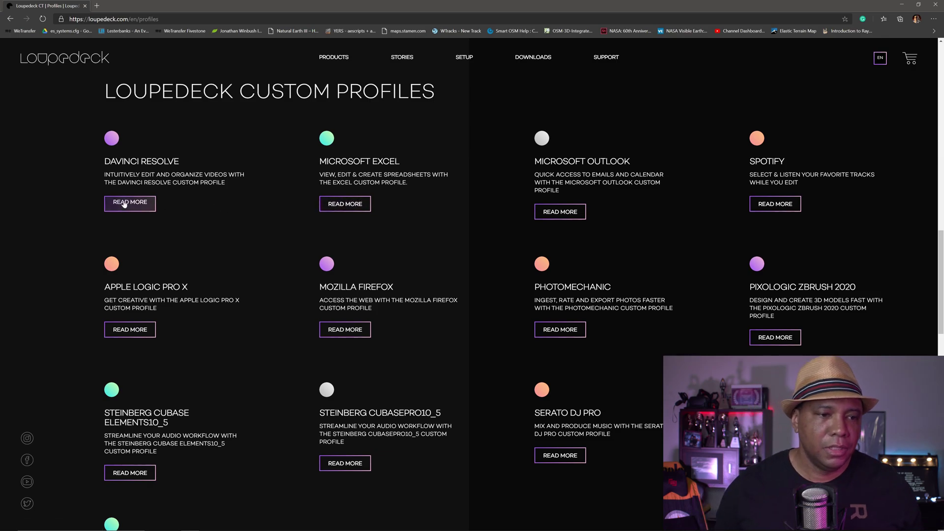
{"action": "scroll", "coordinate": [277, 267], "scroll_direction": "up", "scroll_amount": 7}
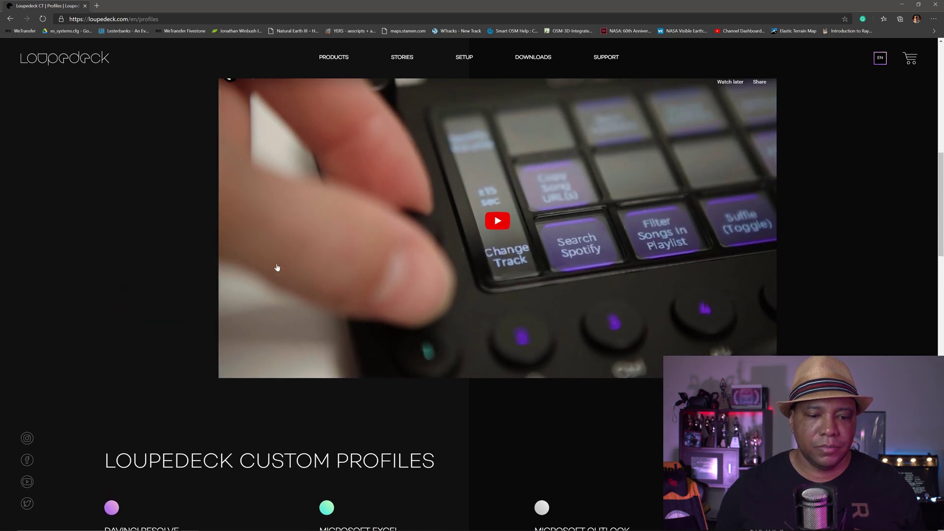
{"action": "scroll", "coordinate": [277, 267], "scroll_direction": "down", "scroll_amount": 6}
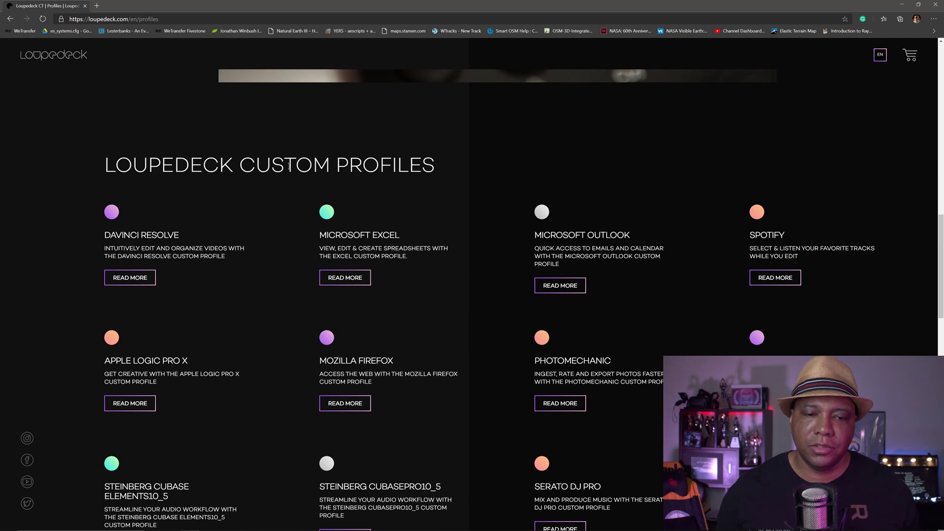
{"action": "scroll", "coordinate": [270, 169], "scroll_direction": "down", "scroll_amount": 2}
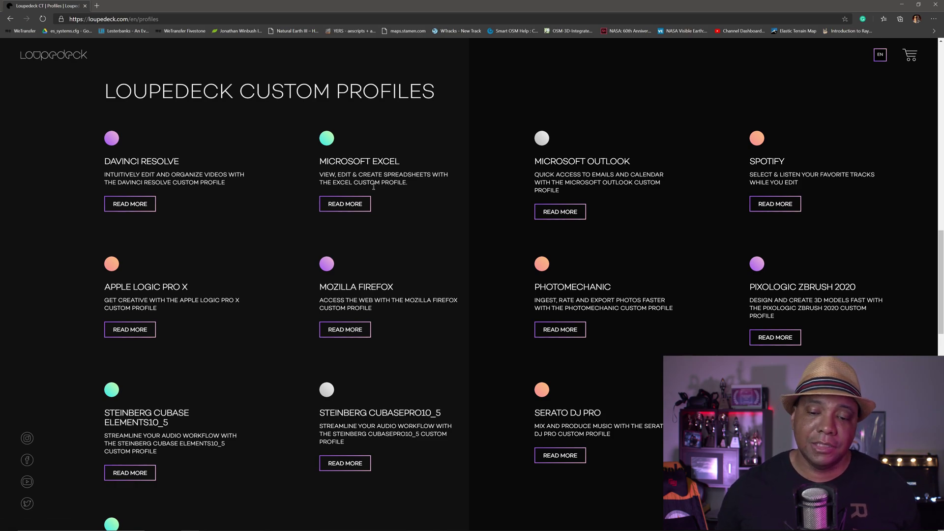
{"action": "scroll", "coordinate": [401, 405], "scroll_direction": "down", "scroll_amount": 3}
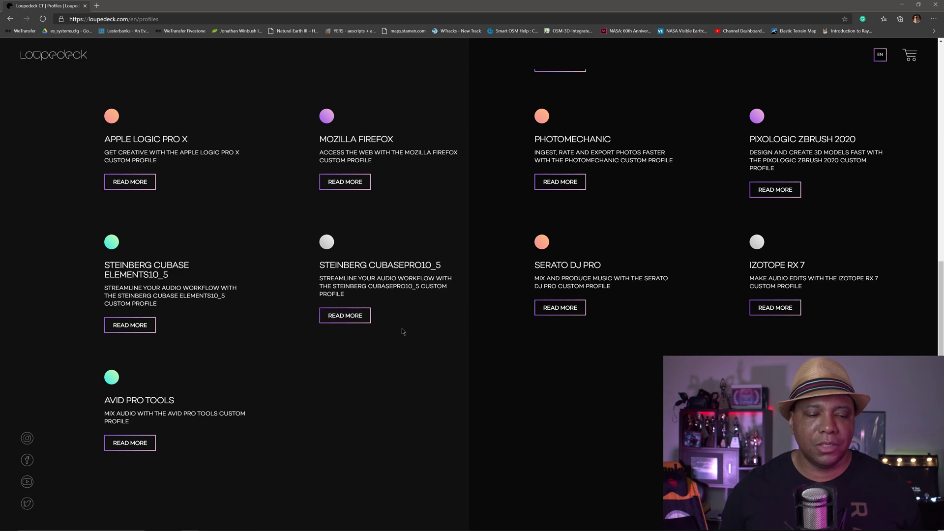
{"action": "scroll", "coordinate": [402, 332], "scroll_direction": "down", "scroll_amount": 6}
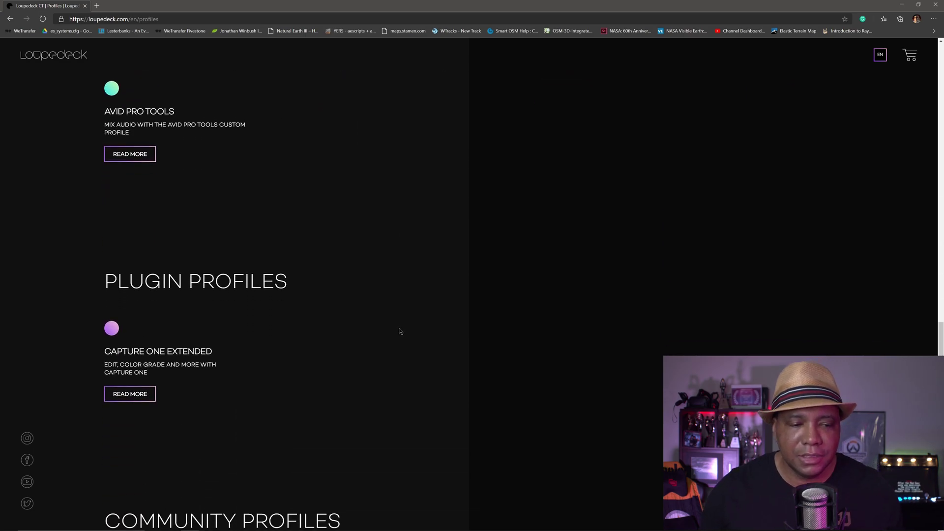
{"action": "scroll", "coordinate": [399, 329], "scroll_direction": "down", "scroll_amount": 3}
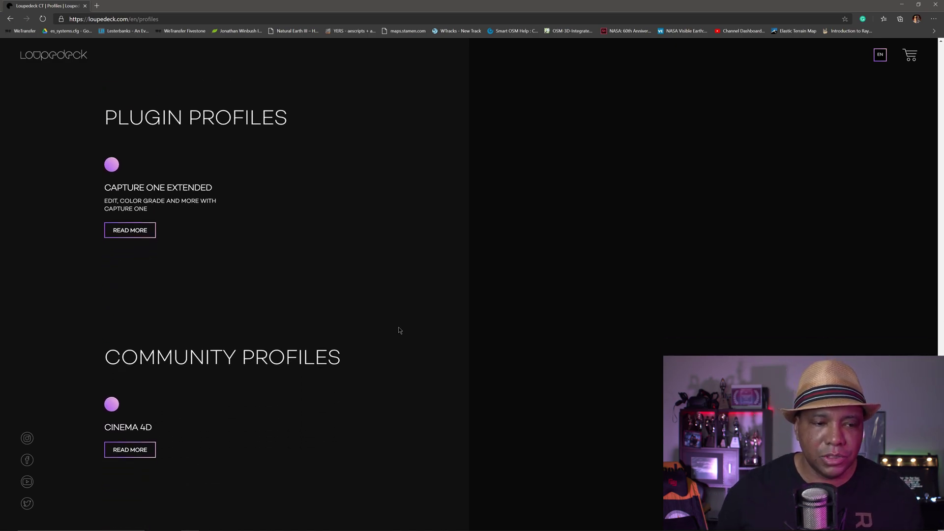
{"action": "scroll", "coordinate": [400, 330], "scroll_direction": "down", "scroll_amount": 3}
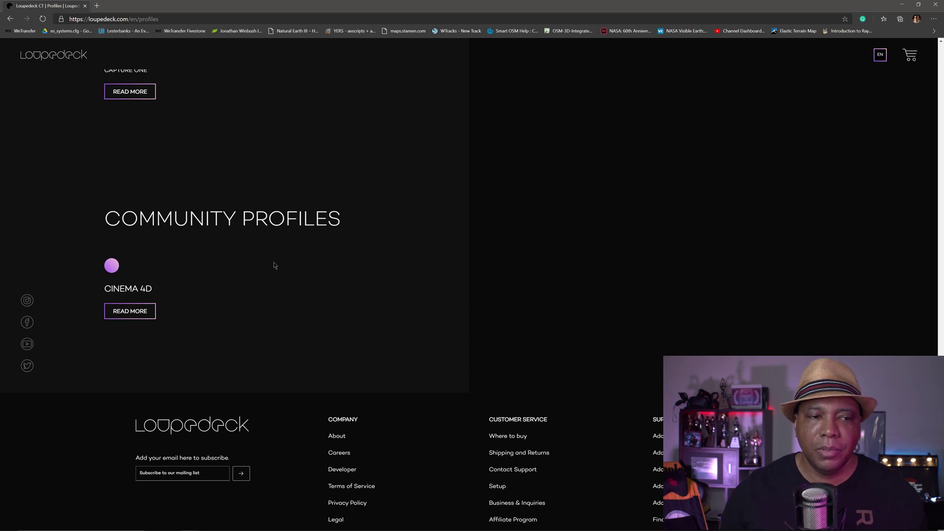
{"action": "scroll", "coordinate": [274, 264], "scroll_direction": "down", "scroll_amount": 2}
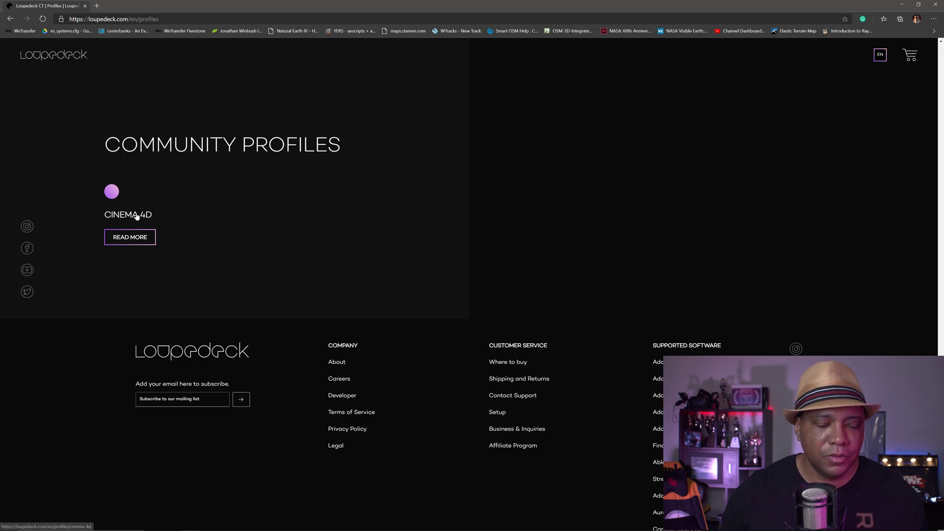
- Open READ MORE for the Cinema 4D profile, scroll to its Windows download, then back up
{"action": "left_click", "coordinate": [131, 238]}
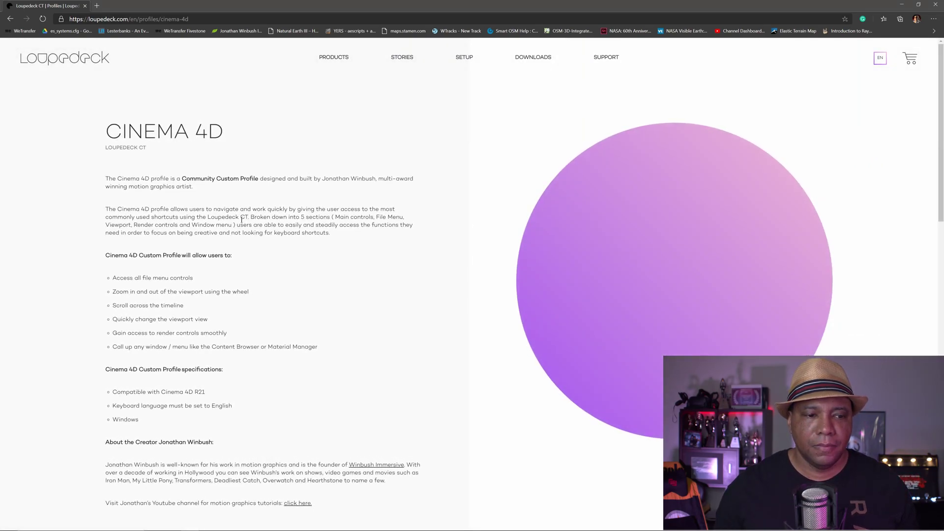
{"action": "scroll", "coordinate": [180, 284], "scroll_direction": "down", "scroll_amount": 1}
{"action": "scroll", "coordinate": [179, 282], "scroll_direction": "up", "scroll_amount": 2}
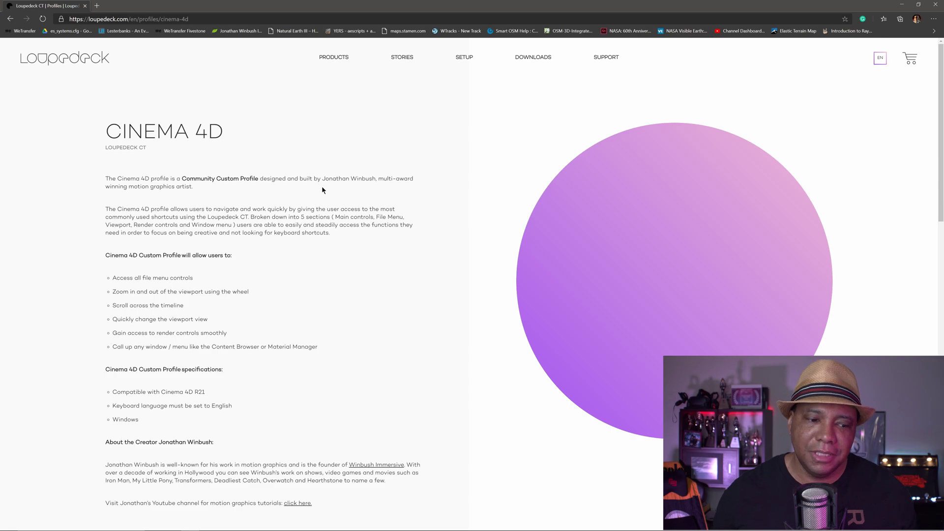
{"action": "scroll", "coordinate": [317, 192], "scroll_direction": "down", "scroll_amount": 2}
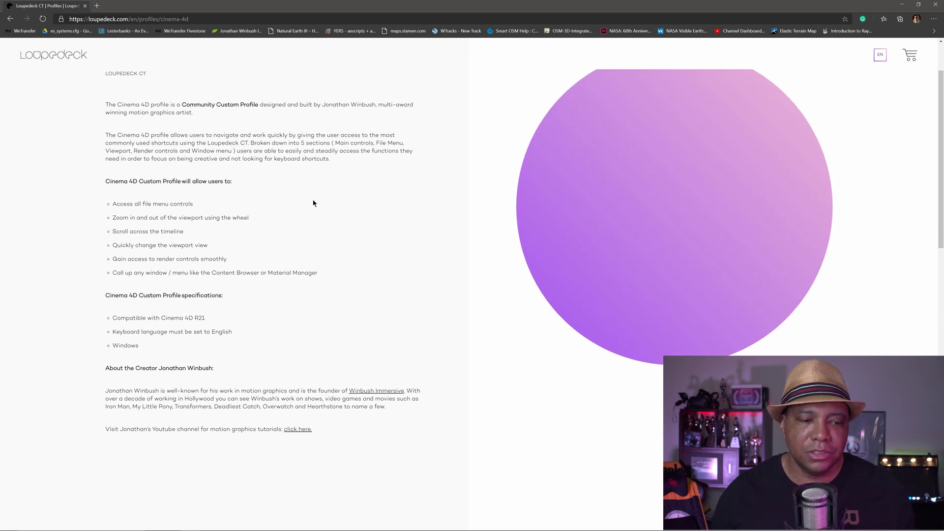
{"action": "scroll", "coordinate": [313, 203], "scroll_direction": "down", "scroll_amount": 5}
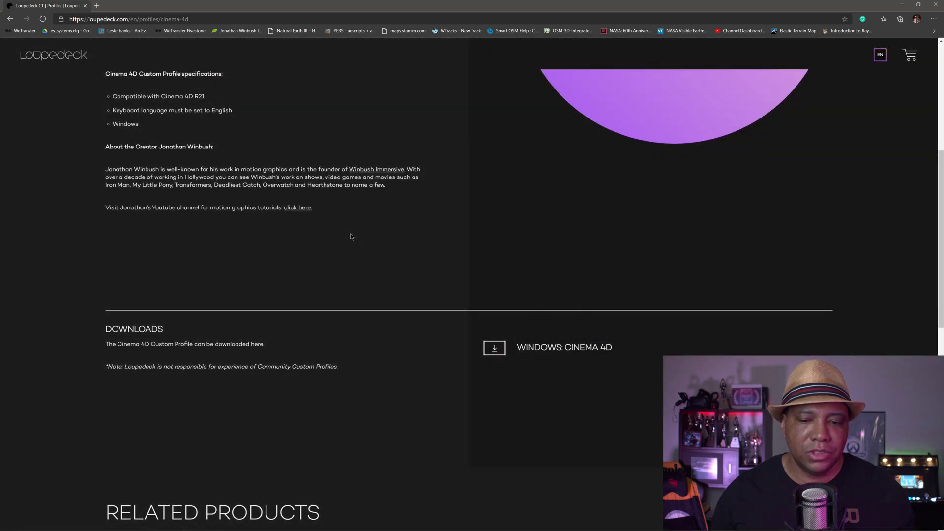
{"action": "scroll", "coordinate": [352, 237], "scroll_direction": "up", "scroll_amount": 6}
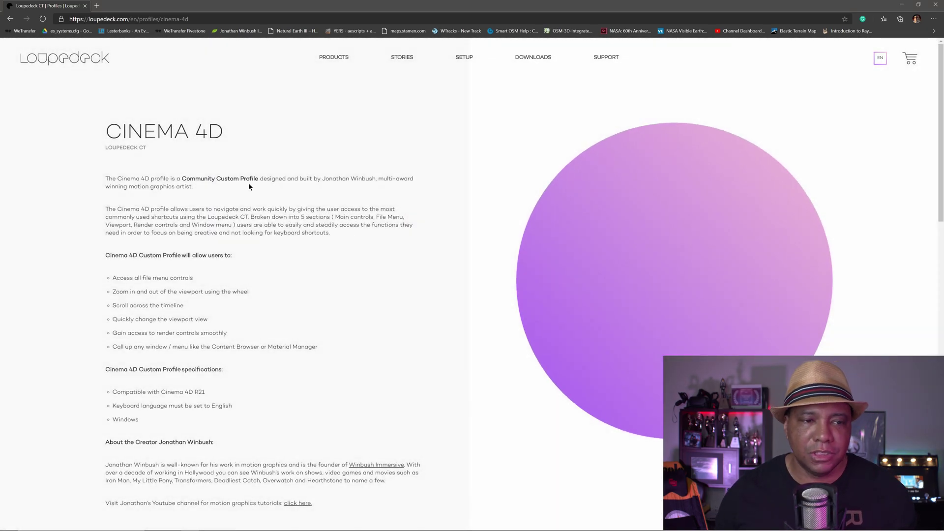
{"action": "scroll", "coordinate": [263, 297], "scroll_direction": "down", "scroll_amount": 6}
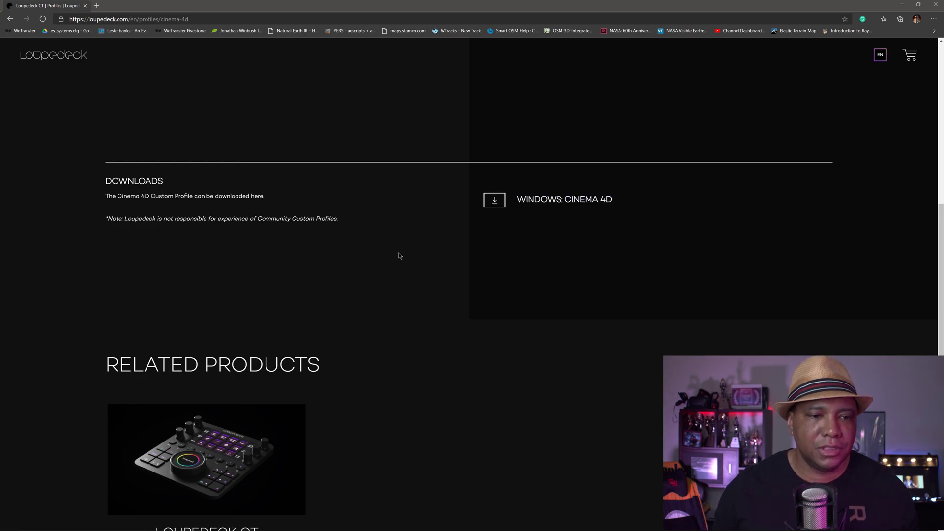
{"action": "scroll", "coordinate": [396, 253], "scroll_direction": "up", "scroll_amount": 10}
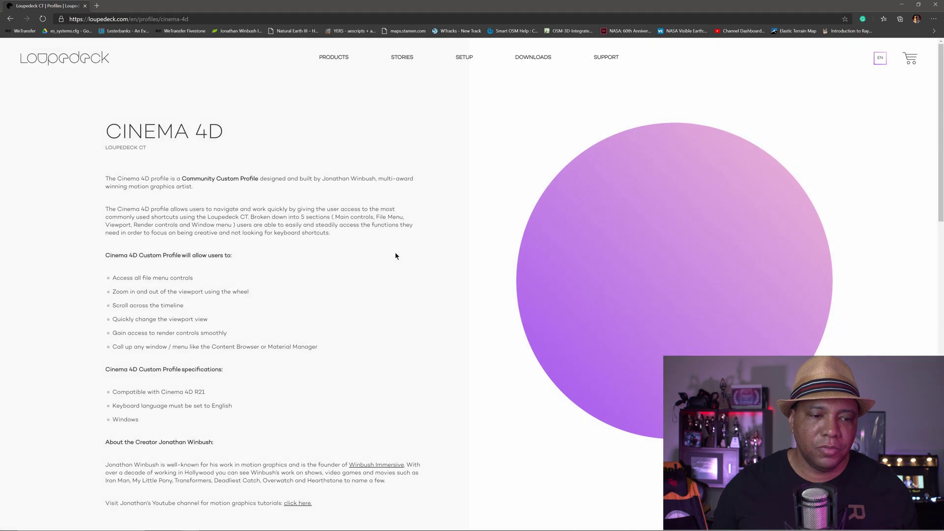